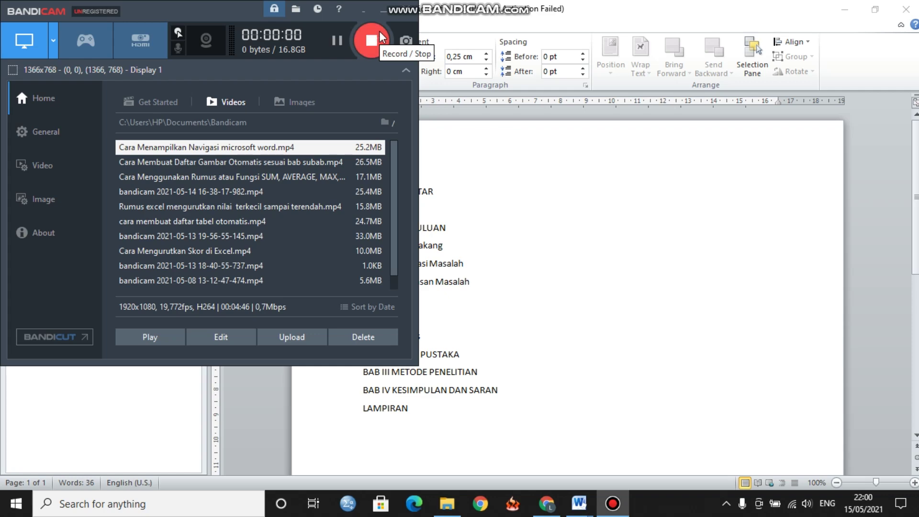
Return to the outline document and put DAFTAR ISI on a new page.
click(382, 14)
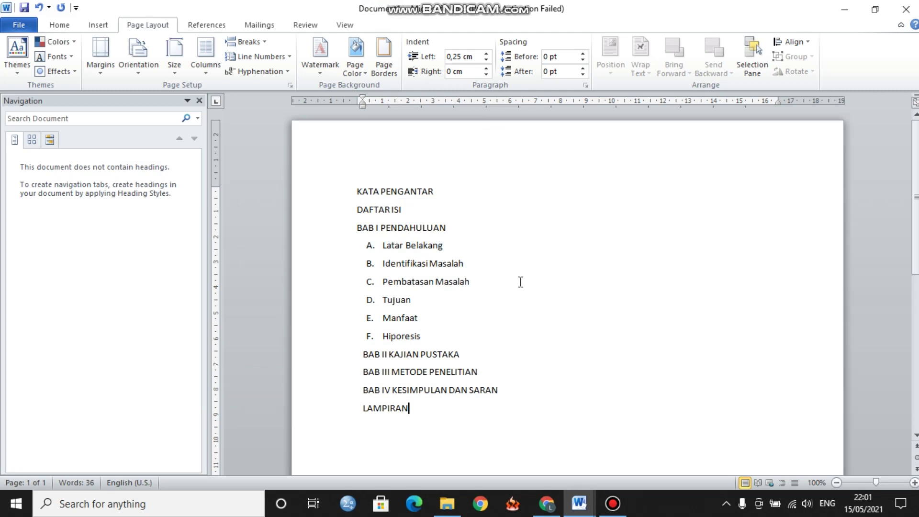
click(354, 192)
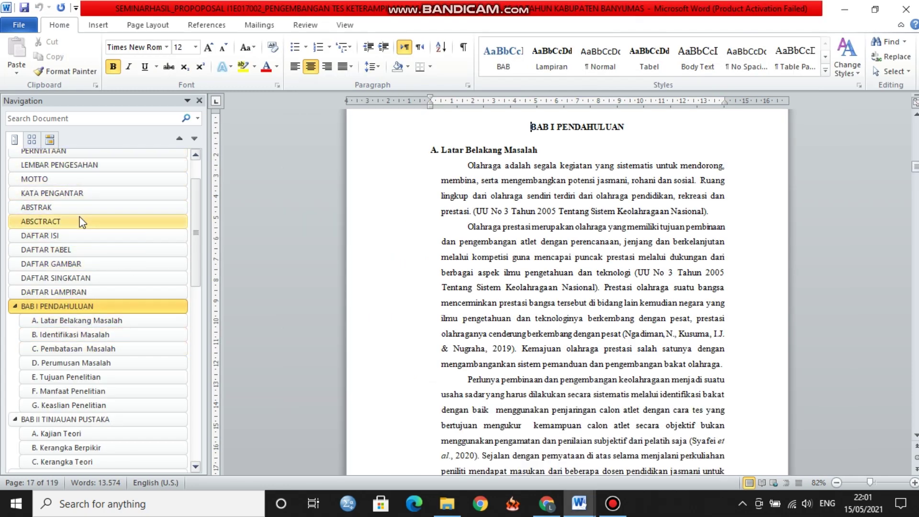
mouse_move(579, 504)
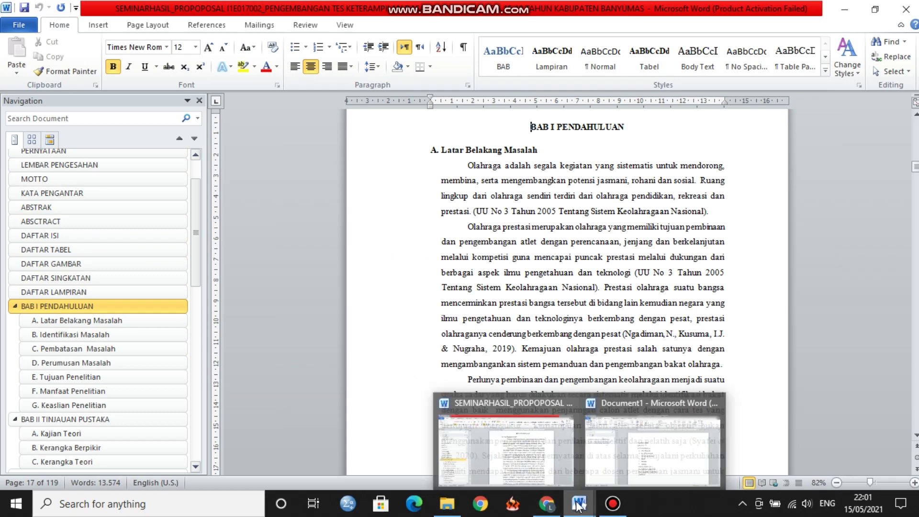
mouse_move(506, 438)
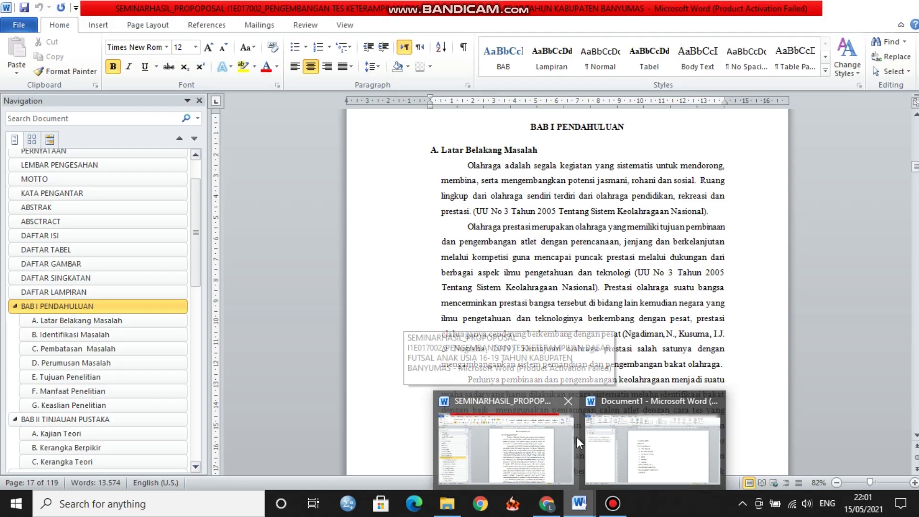
click(641, 443)
click(466, 225)
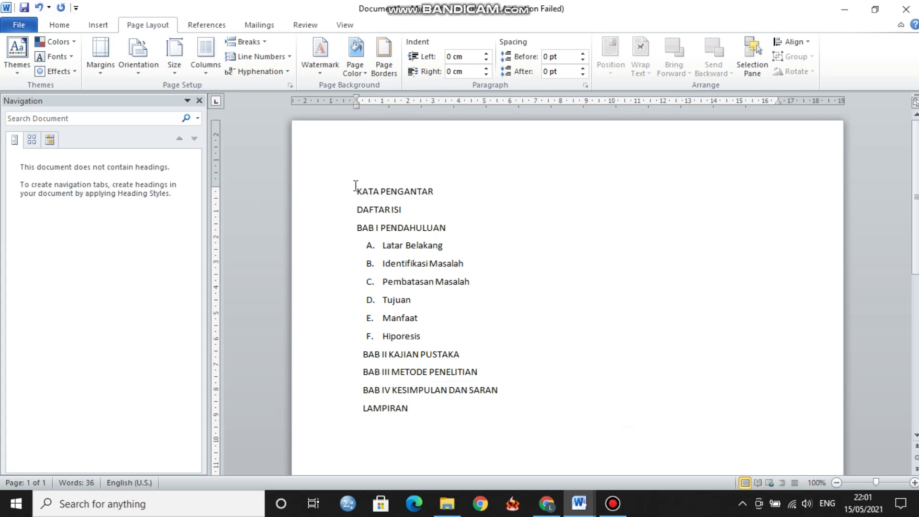
mouse_move(357, 188)
mouse_down()
mouse_move(374, 247)
mouse_move(359, 185)
mouse_up()
key(ctrl+Return)
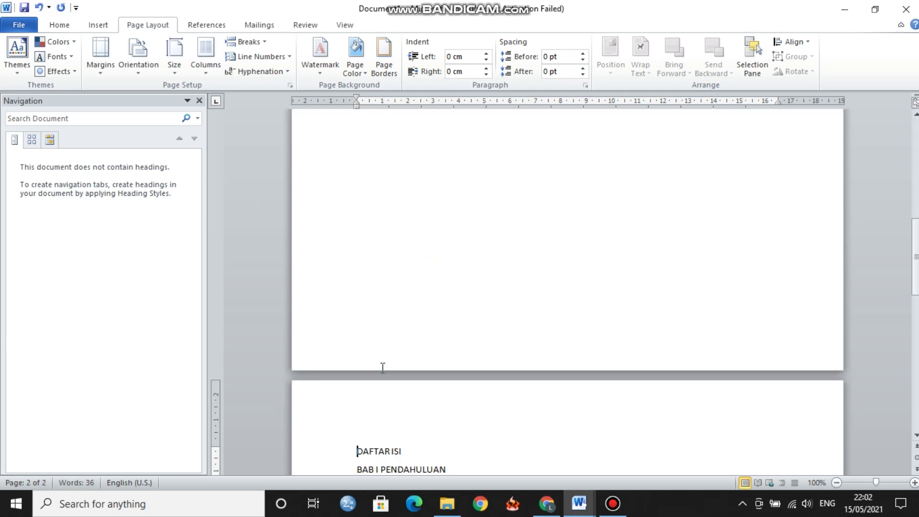
Insert page breaks so BAB II, the later BAB chapters and LAMPIRAN each start a new page.
key(Down)
key(Down)
key(Down)
key(Down)
key(Up)
key(Up)
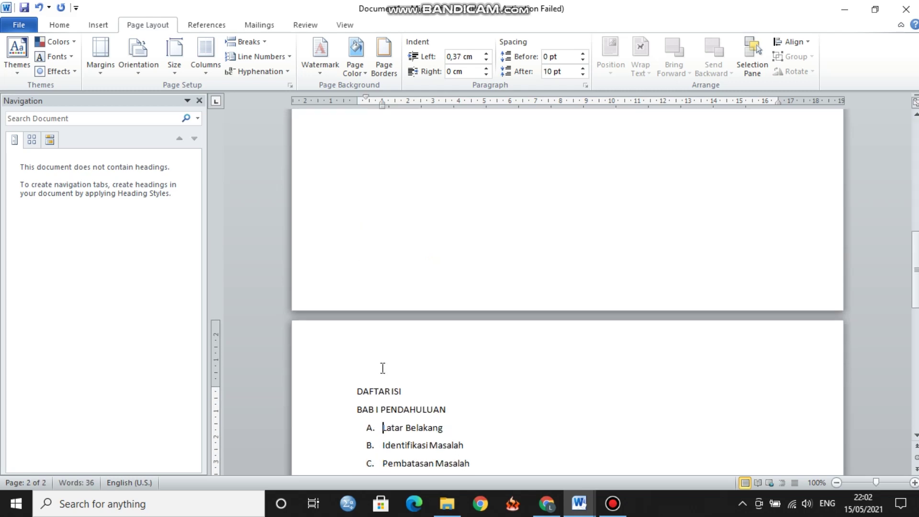
key(Down)
key(Down)
key(Down)
key(Down)
key(Up)
key(Up)
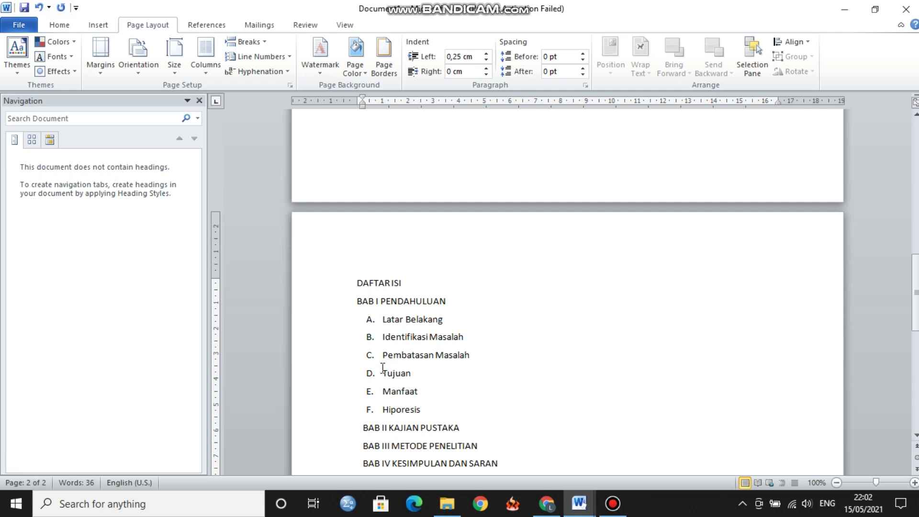
key(ctrl+Return)
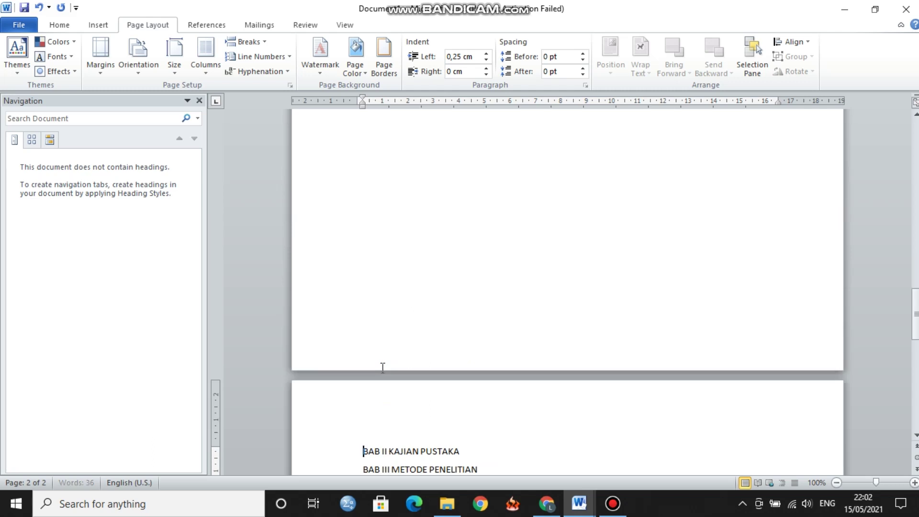
key(Down)
key(Down)
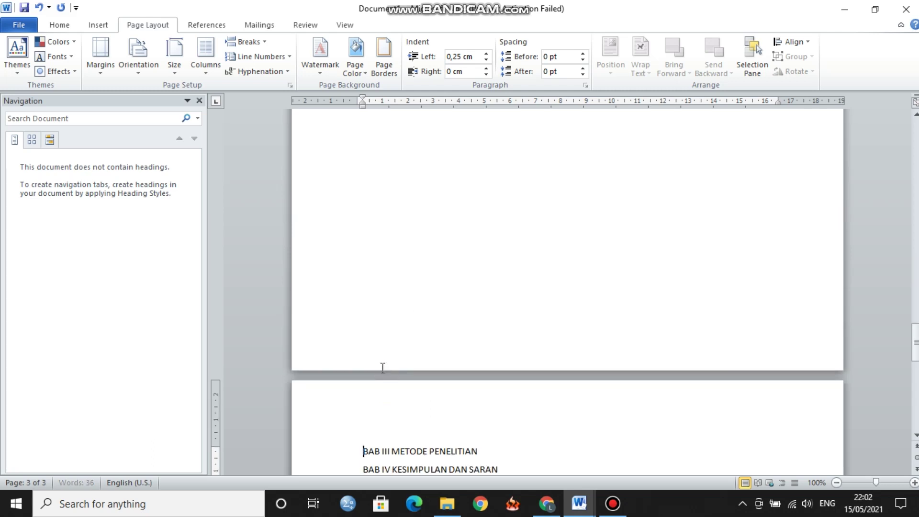
key(ctrl+Return)
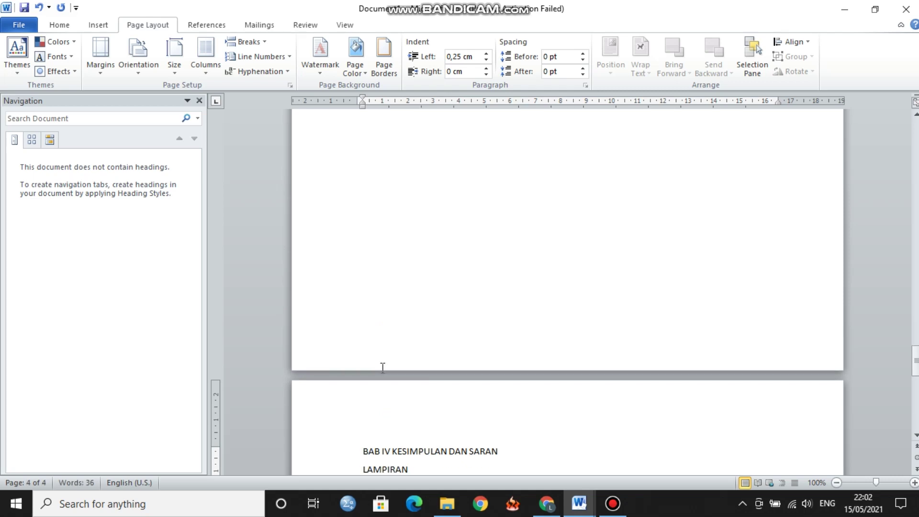
key(Down)
key(ctrl+Return)
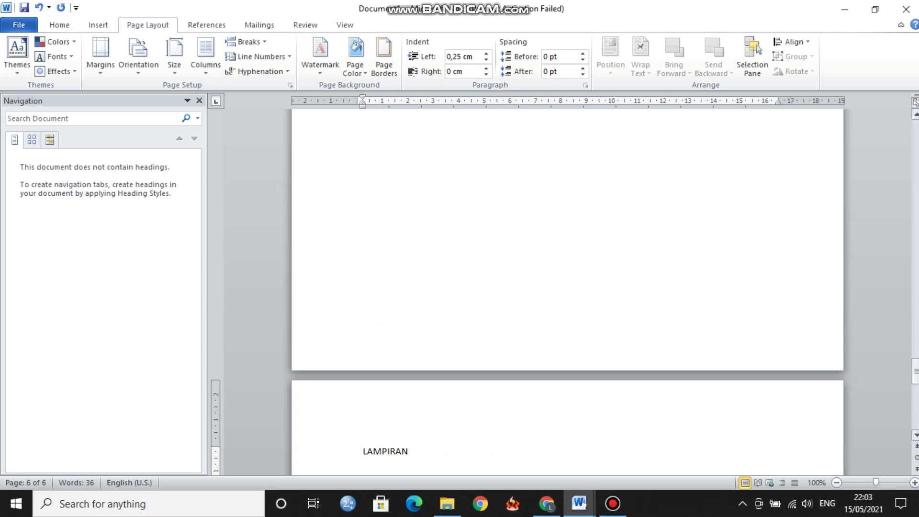
drag(915, 371, 917, 126)
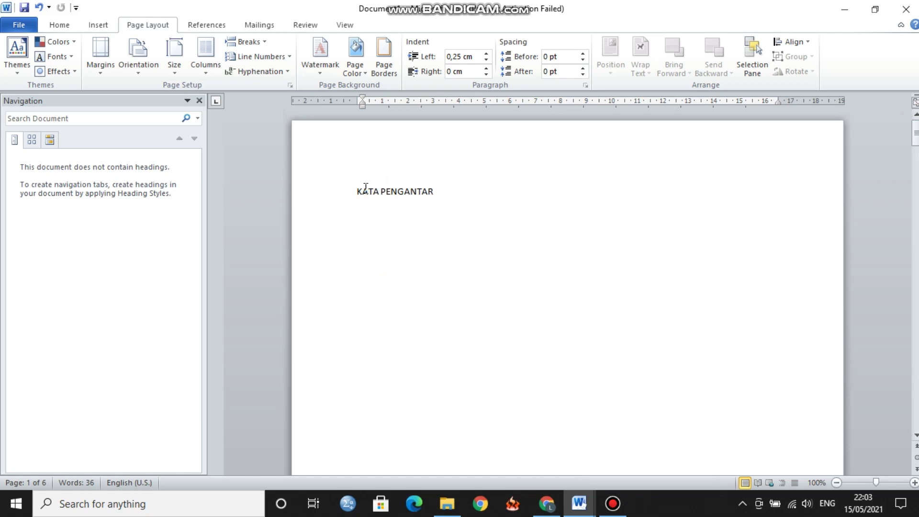
Apply the Heading 1 style to the KATA PENGANTAR title.
drag(355, 191, 425, 198)
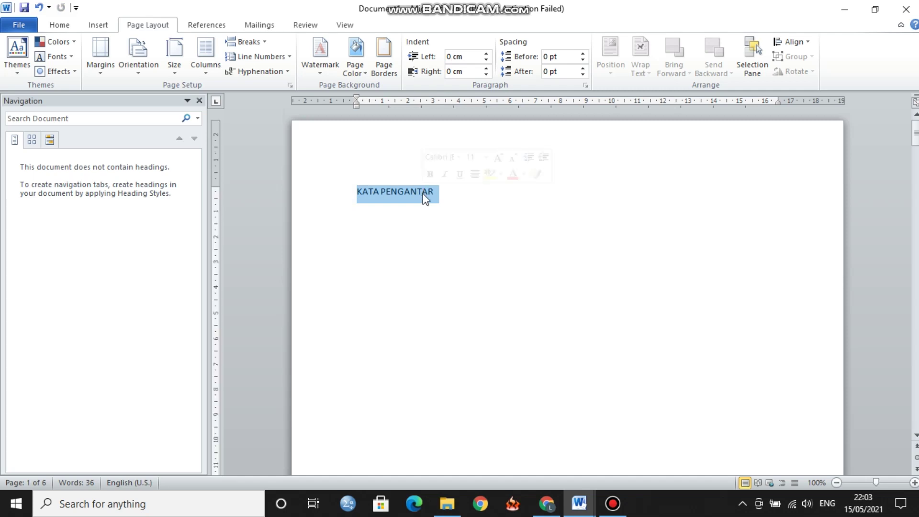
click(59, 26)
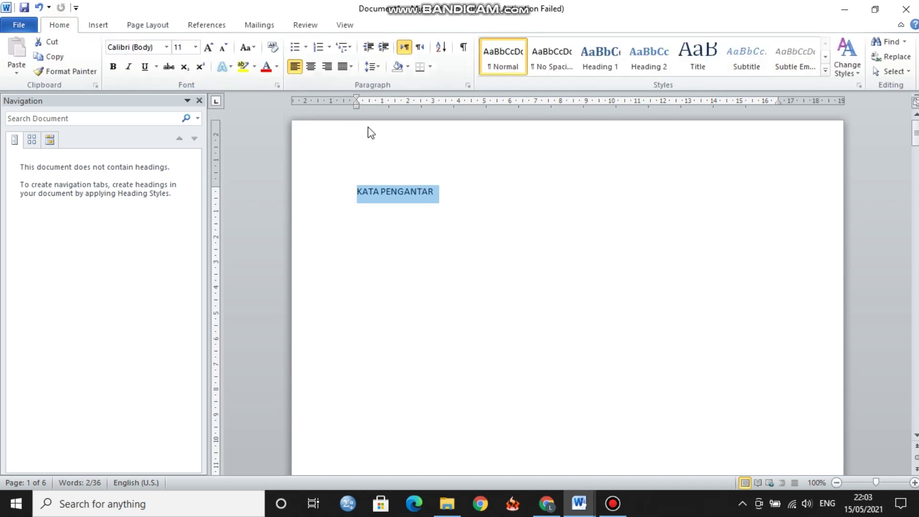
click(596, 70)
click(607, 65)
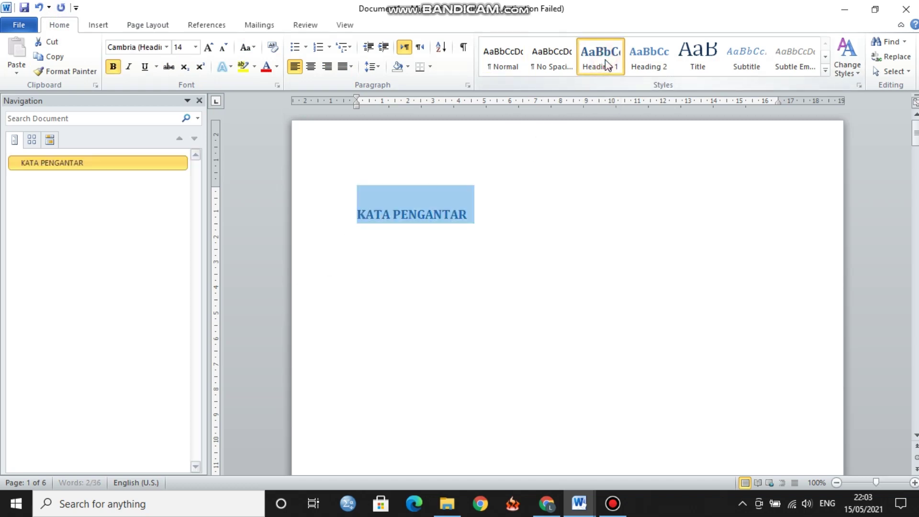
Modify Heading 1 to use Times New Roman, 12 pt, black text.
right_click(607, 66)
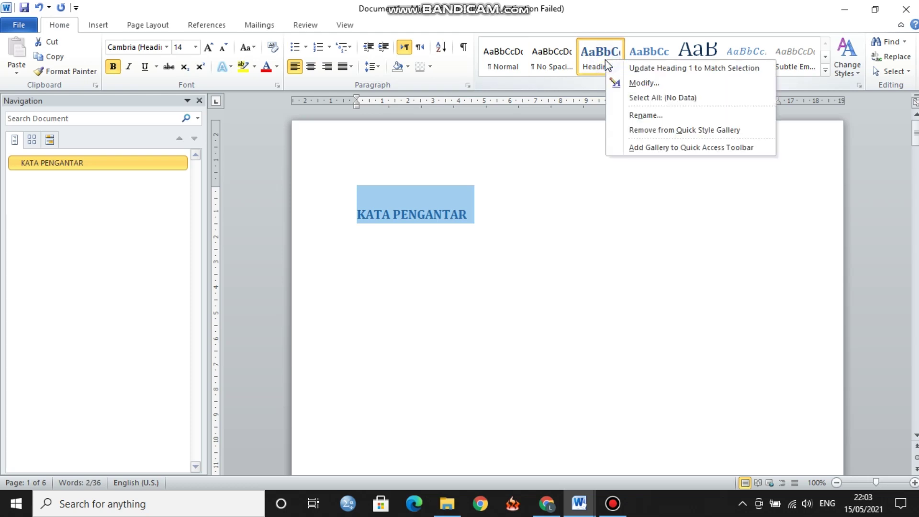
click(633, 80)
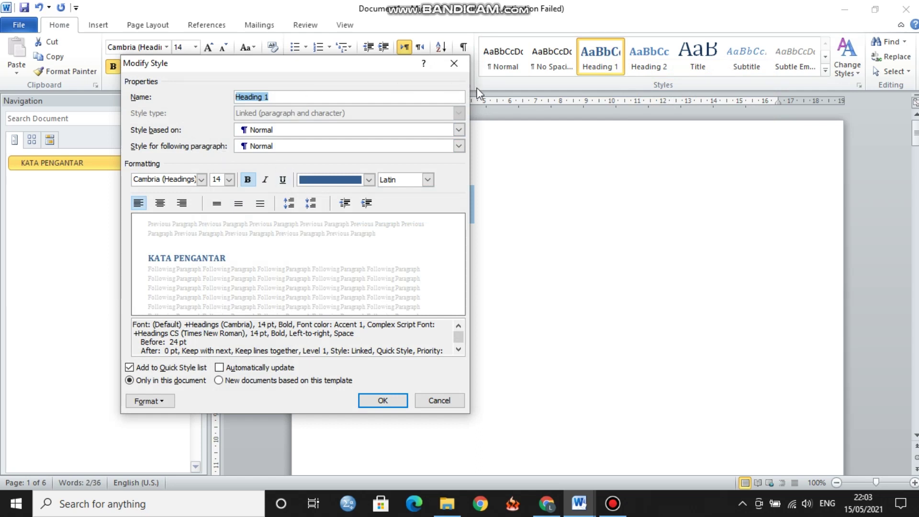
click(201, 180)
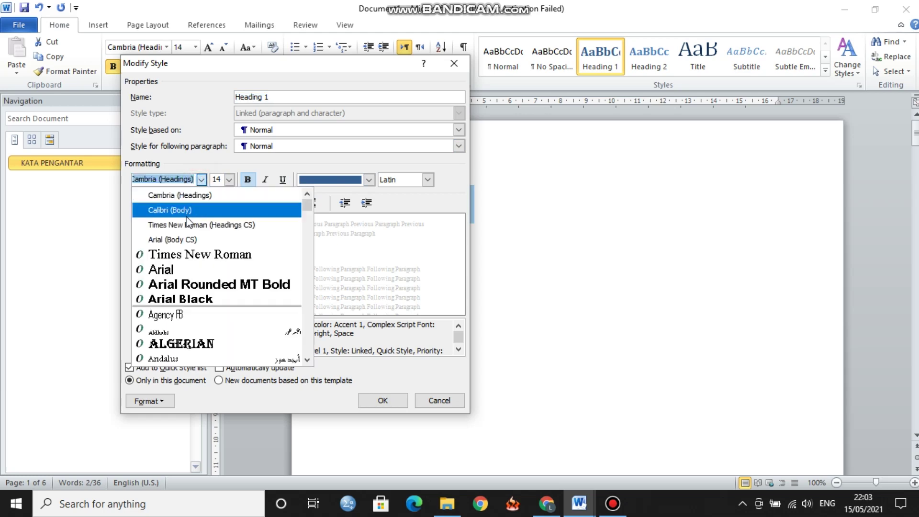
click(187, 256)
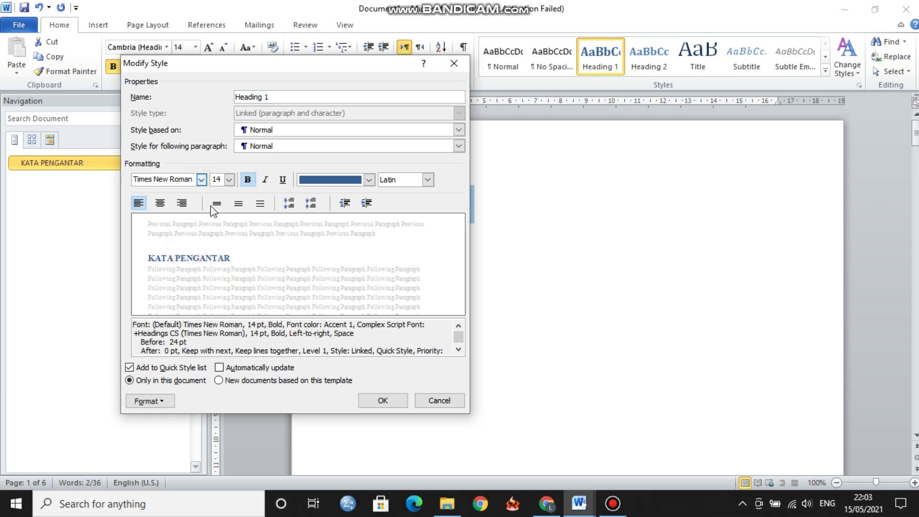
click(229, 180)
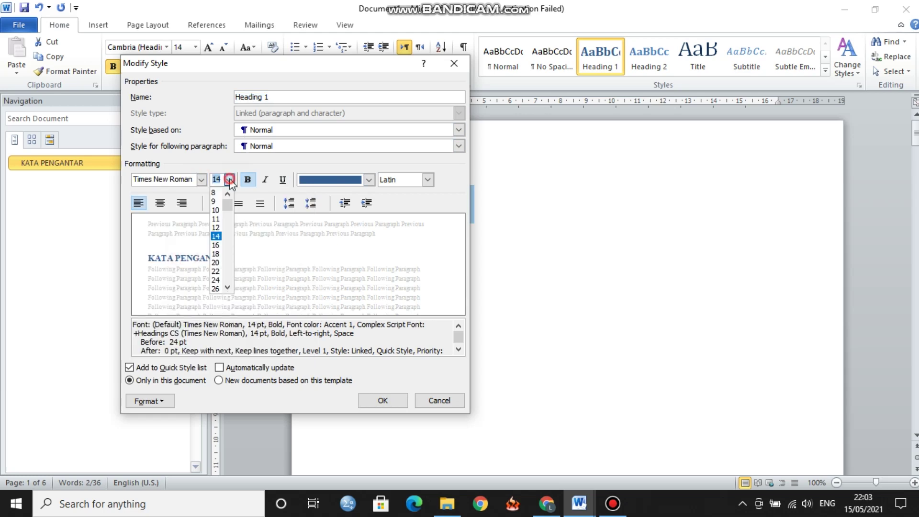
click(216, 228)
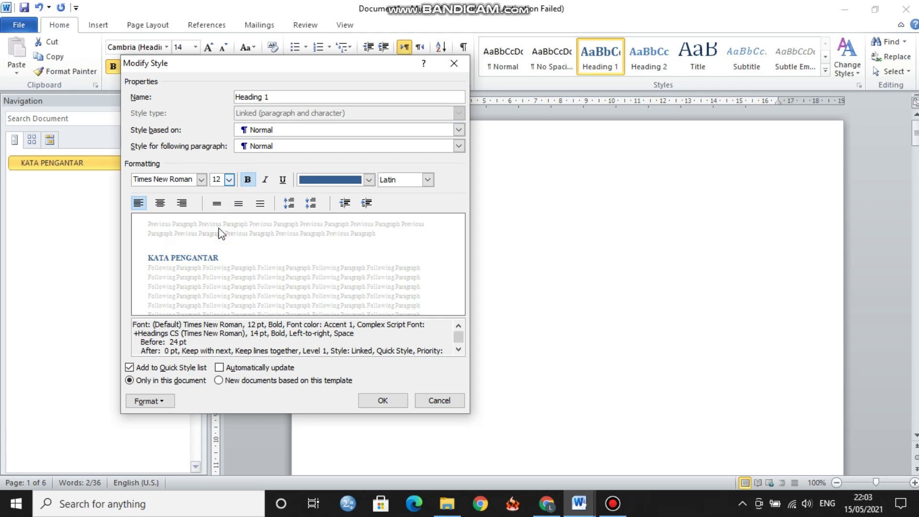
click(369, 180)
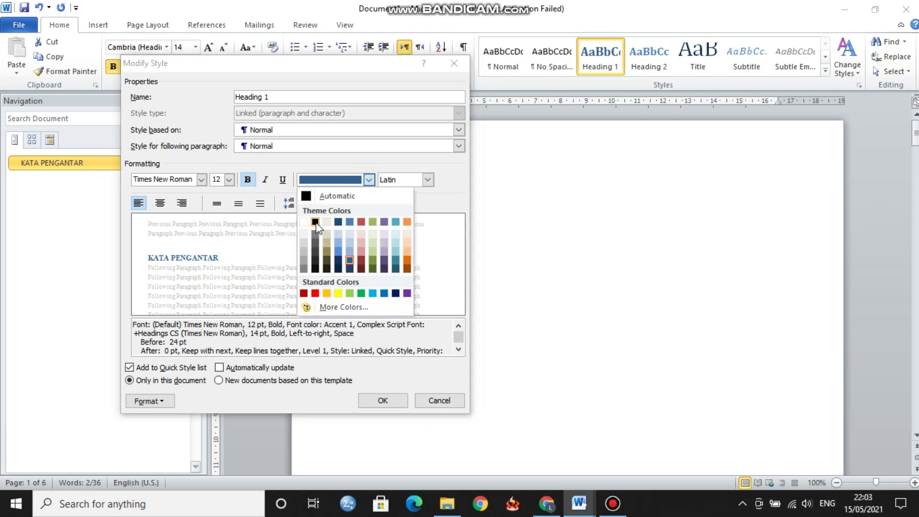
click(315, 222)
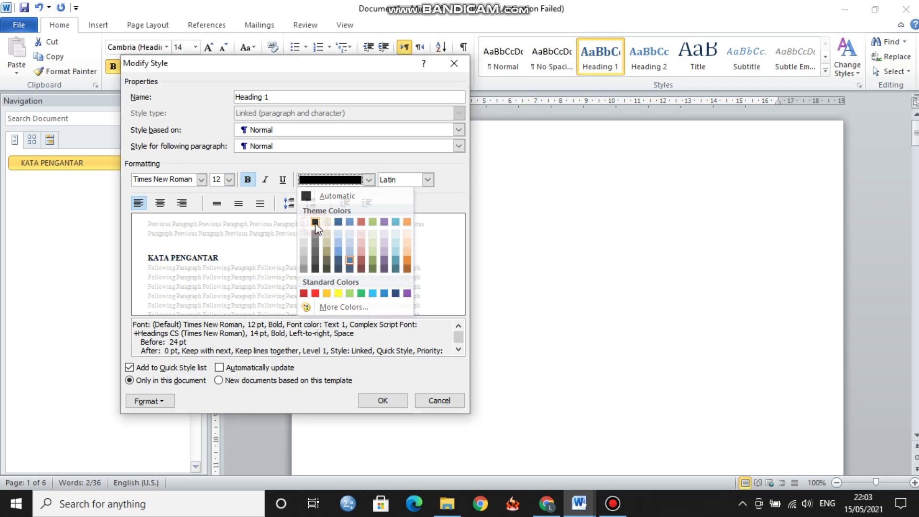
click(381, 401)
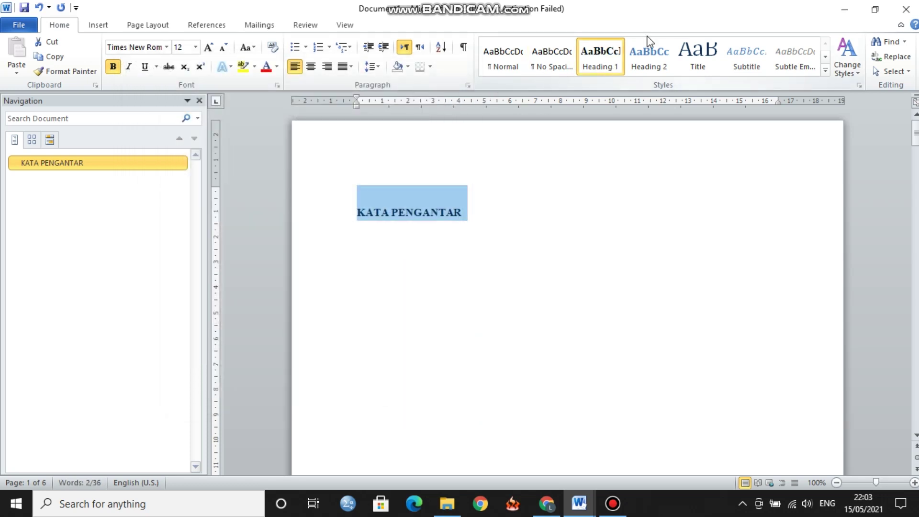
Set the Heading 1 style's script to Latin and confirm the modified style.
right_click(595, 59)
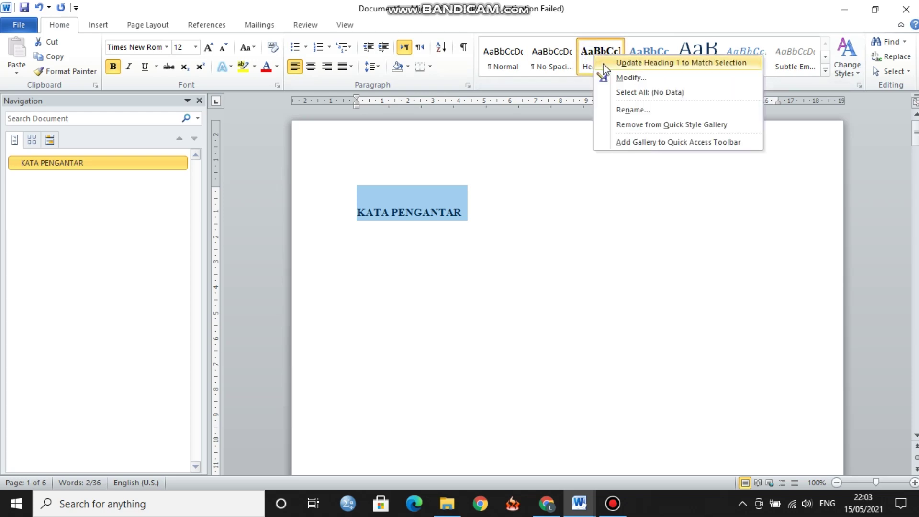
click(628, 78)
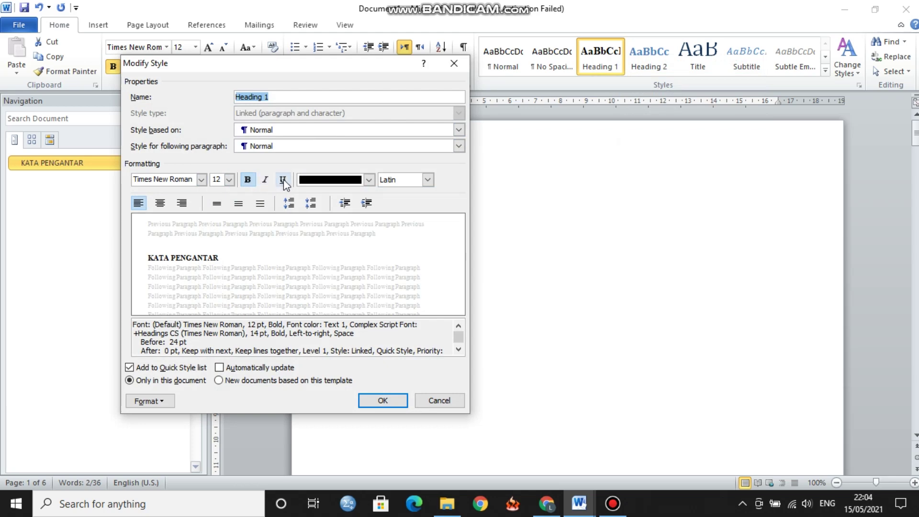
click(428, 180)
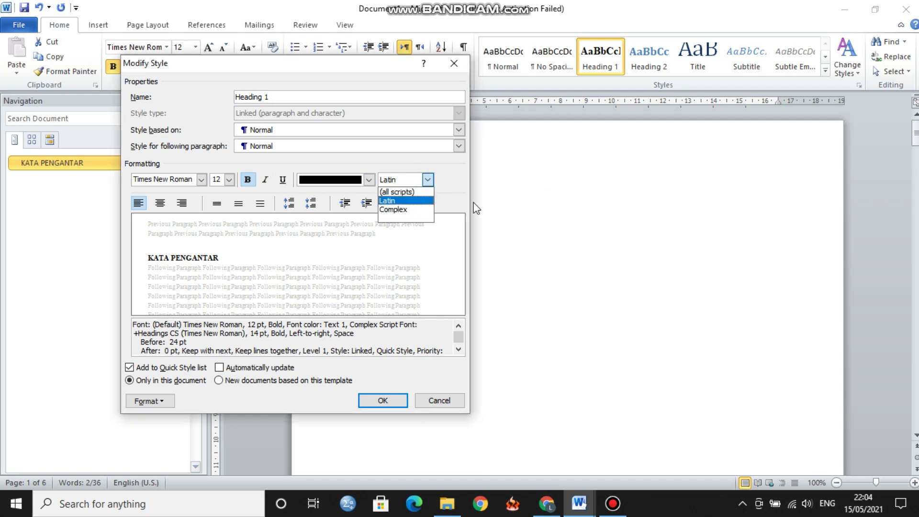
click(503, 207)
click(418, 202)
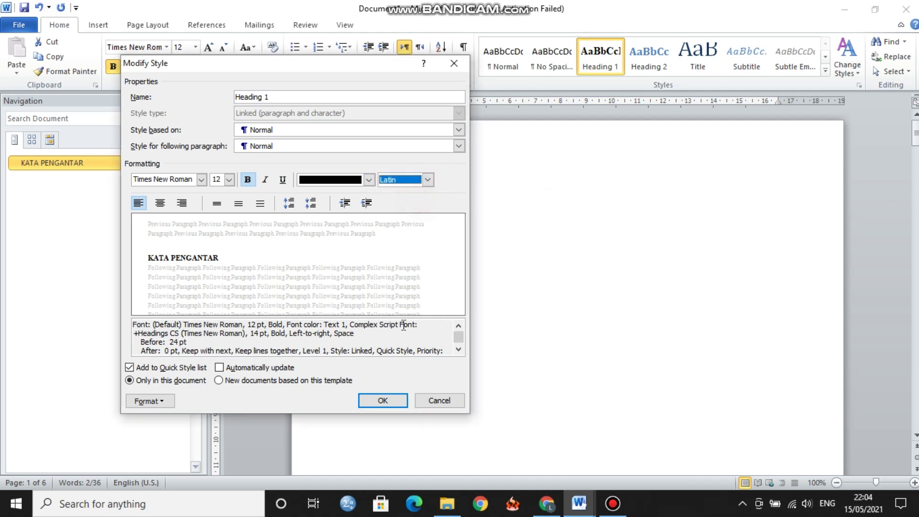
click(381, 401)
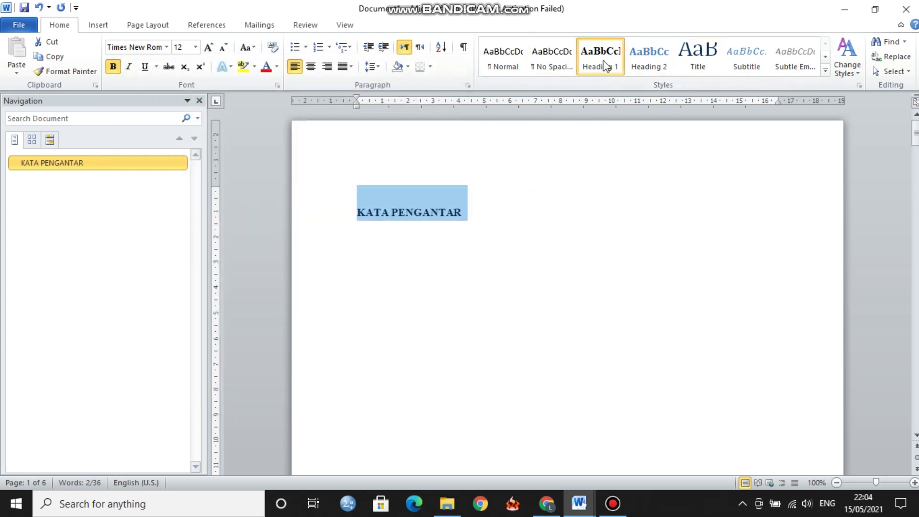
Insert page breaks so BAB I PENDAHULUAN and DAFTAR ISI each sit on their own page.
drag(915, 132, 916, 185)
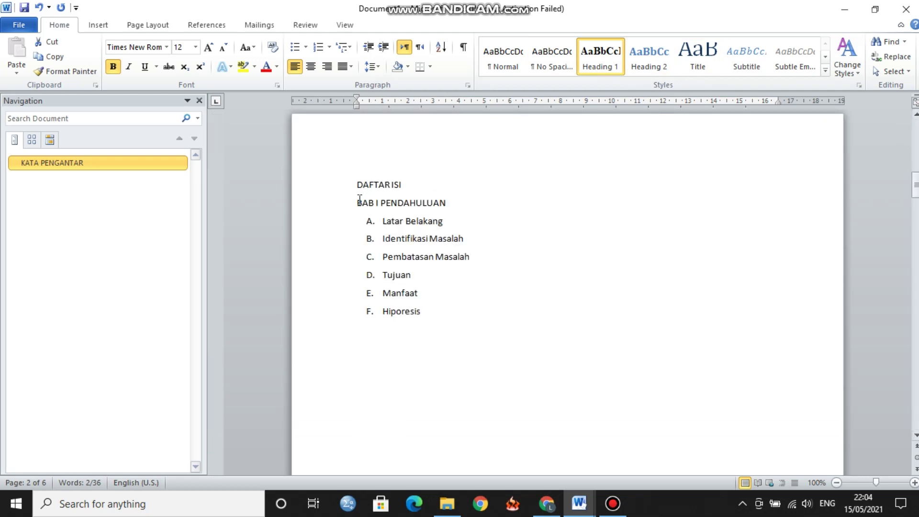
click(359, 198)
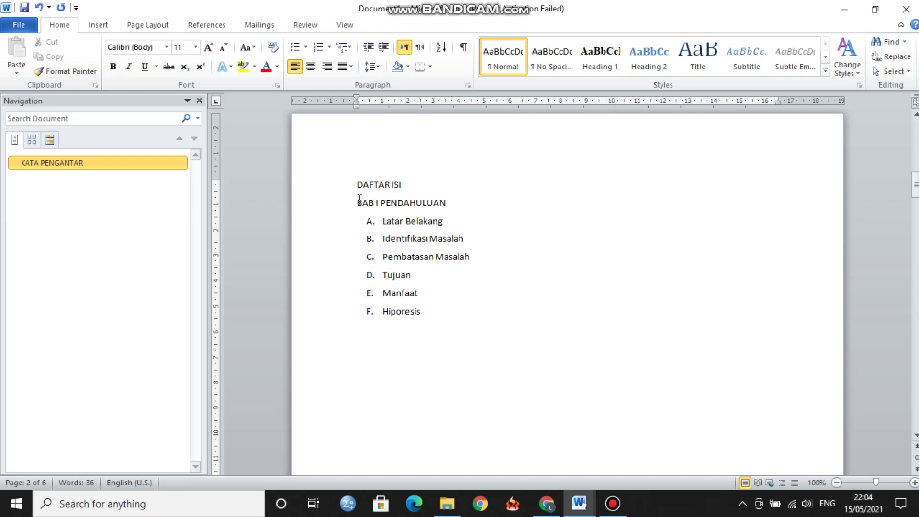
key(ctrl+Return)
key(Up)
key(Up)
key(ctrl+Return)
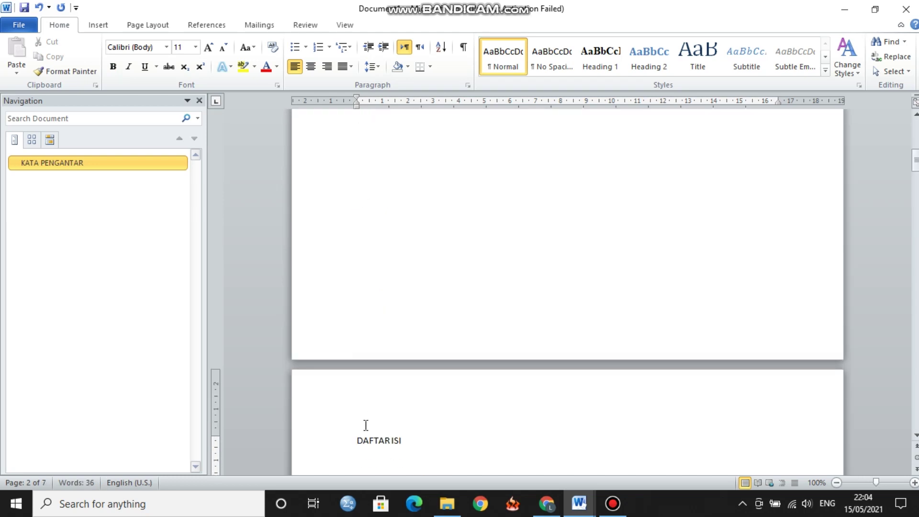
Make DAFTAR ISI a Heading 1 and change Heading 1 to centered alignment.
drag(357, 440, 430, 440)
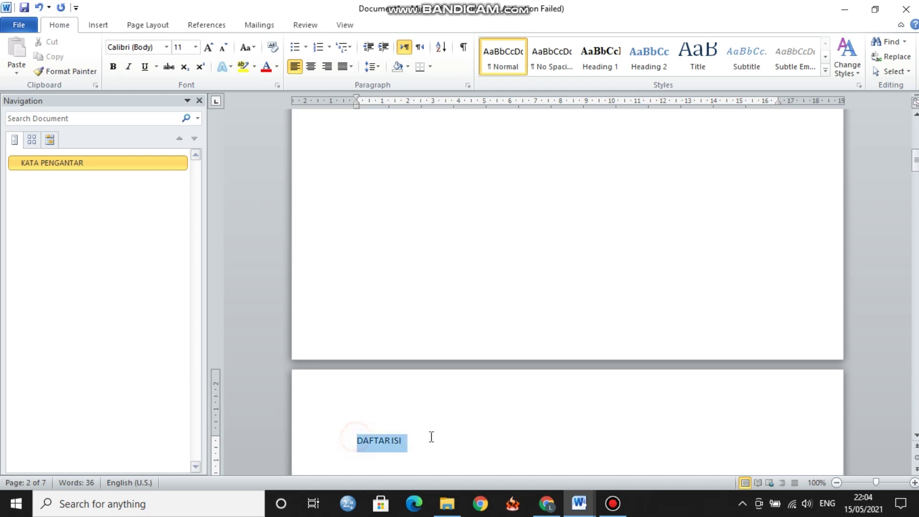
click(616, 50)
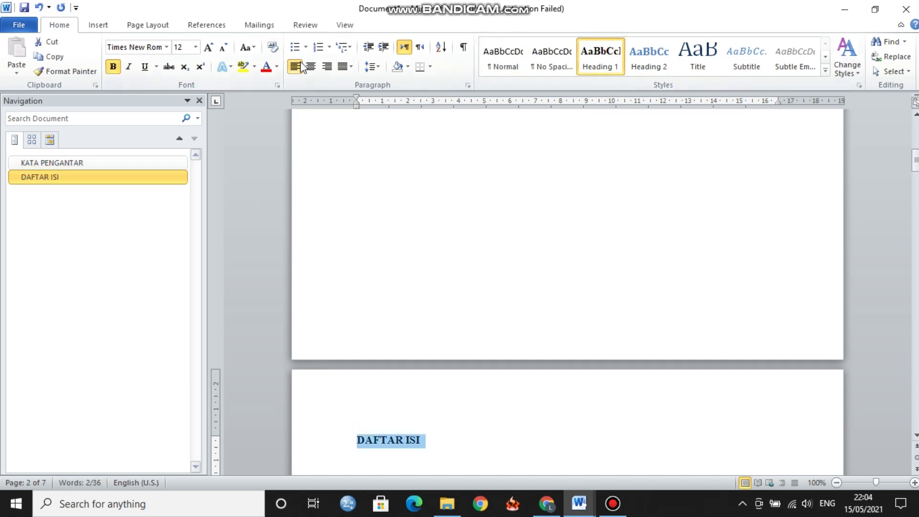
right_click(606, 60)
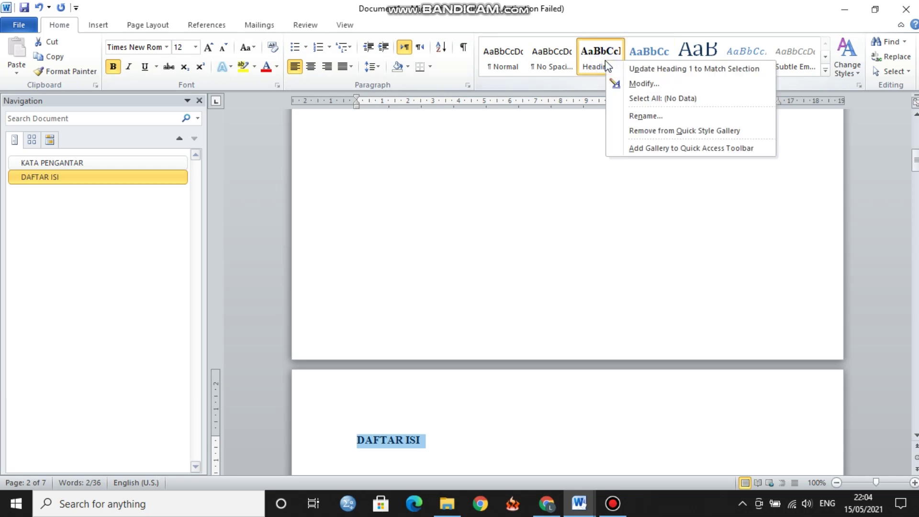
click(642, 85)
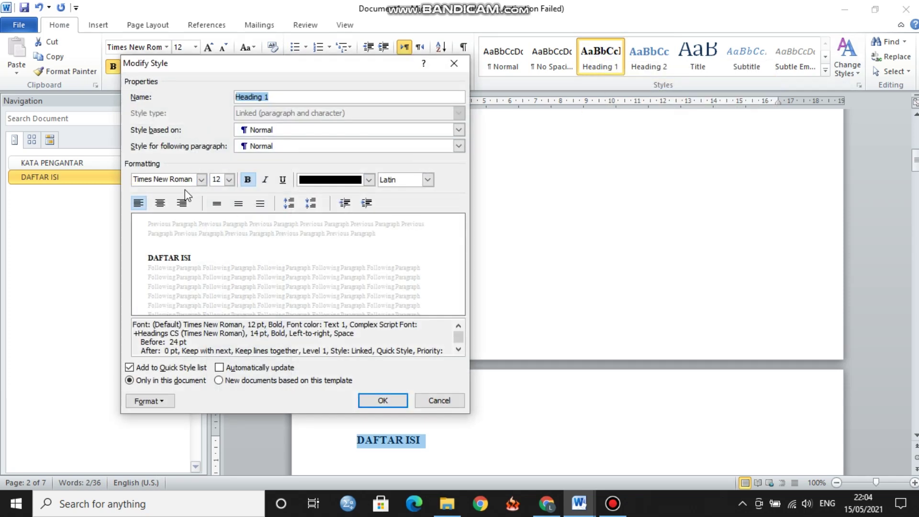
click(160, 203)
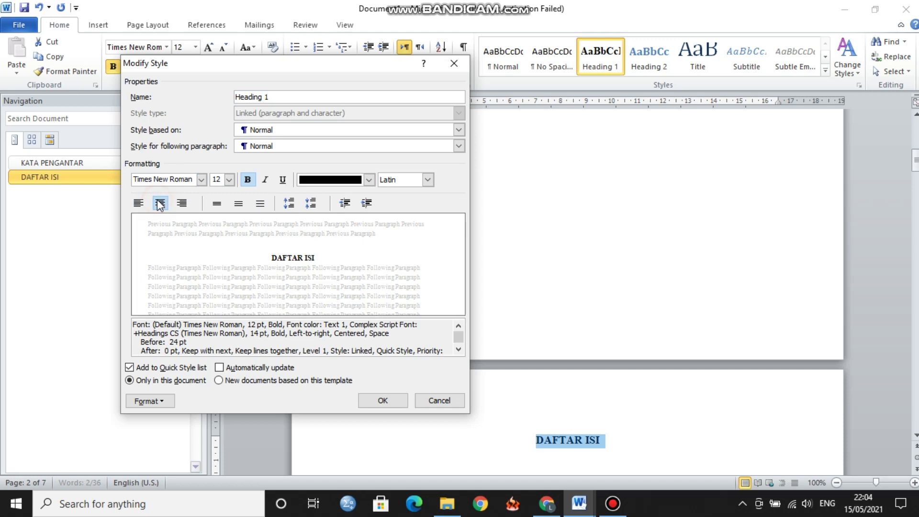
click(383, 400)
click(785, 473)
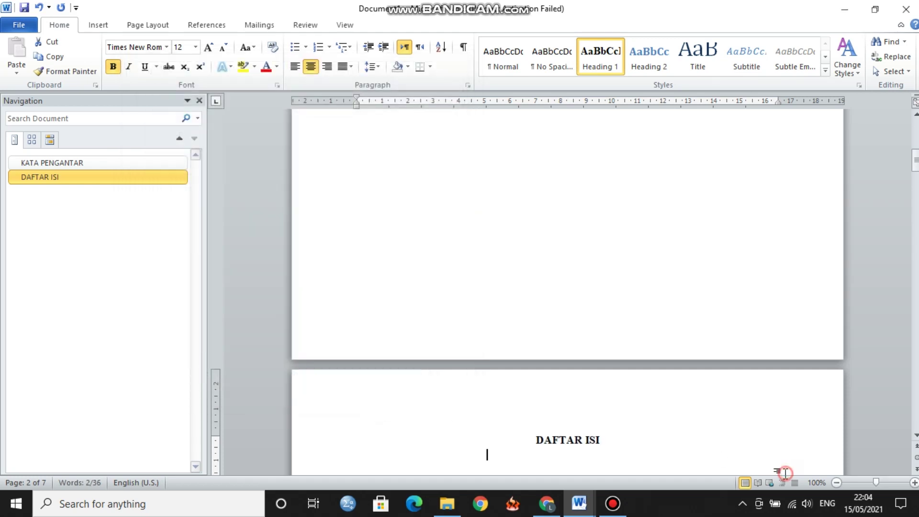
Apply Heading 1 to the BAB I PENDAHULUAN title.
key(Down)
key(Down)
key(Up)
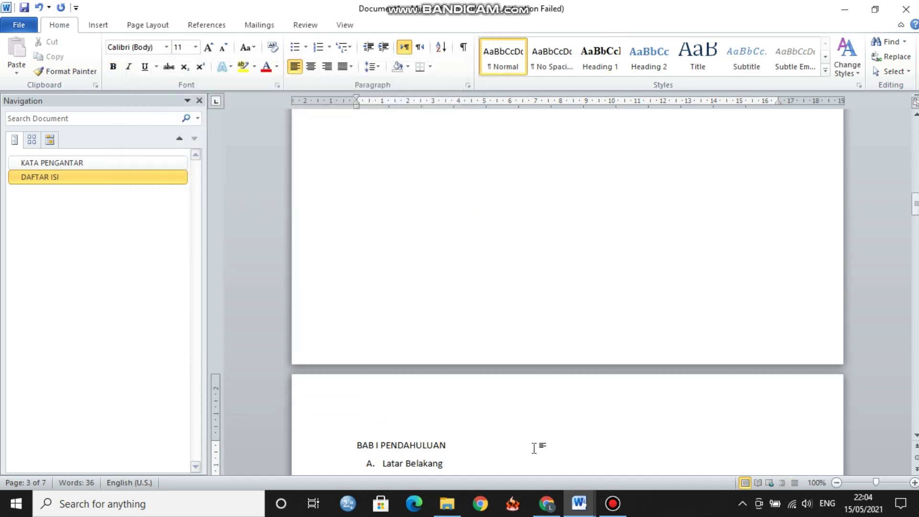
drag(448, 446, 355, 444)
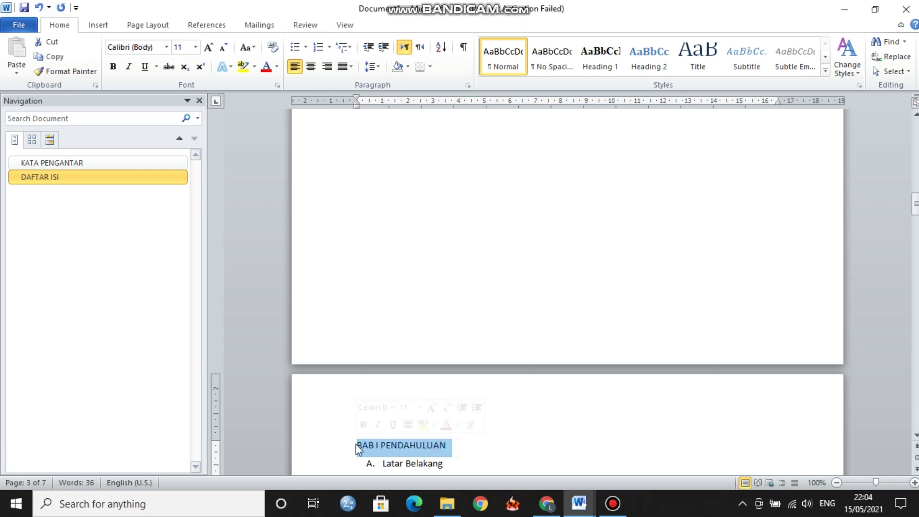
click(602, 54)
click(605, 55)
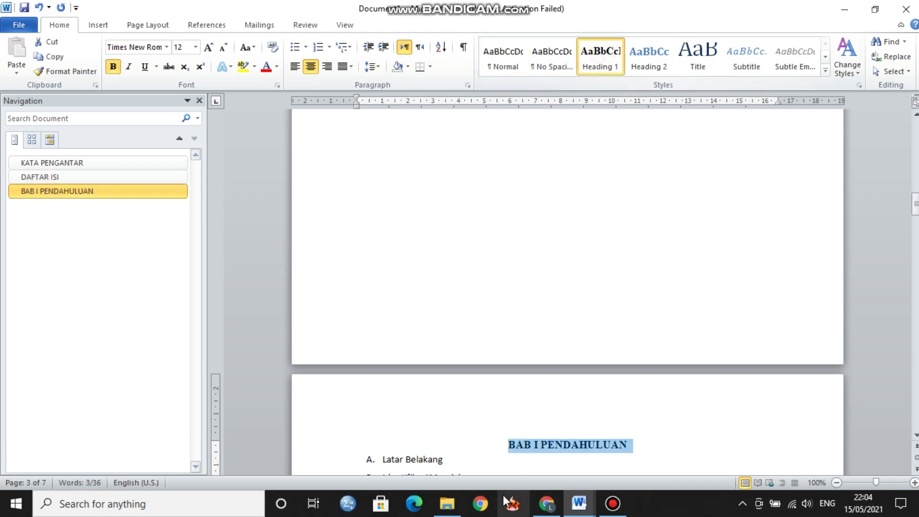
Add list items Pembatasan Masalah, Tujuan, Manfaat, Hiporesis, then correct Hiporesis to Hipotesis.
click(445, 461)
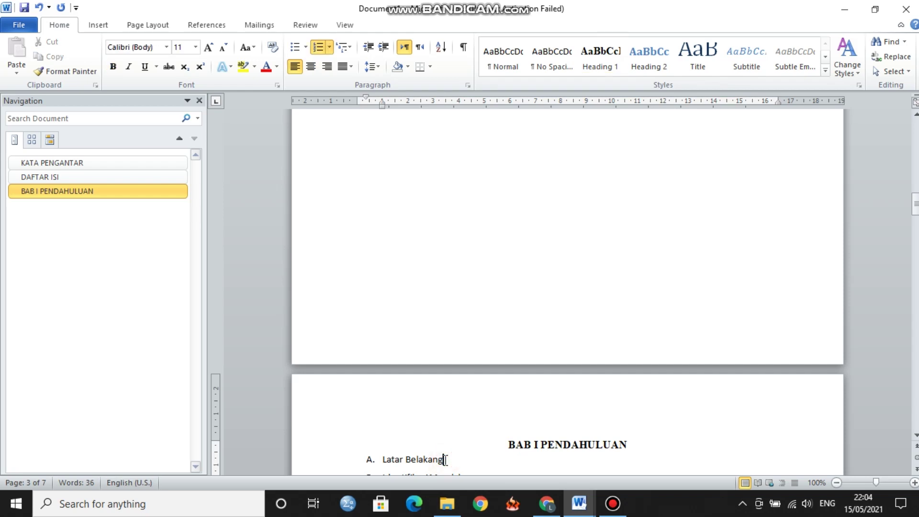
key(Down)
text(Pembatasan Masalah Tujuan Manfaat)
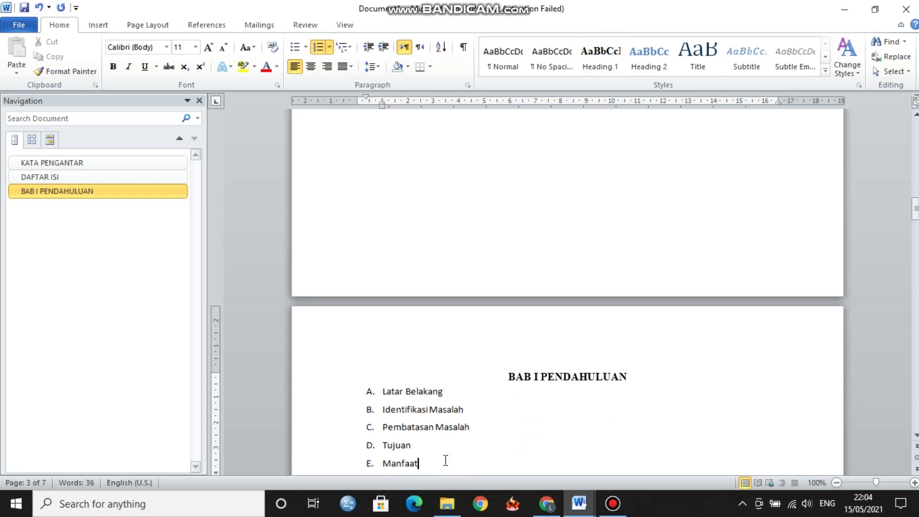
text( Hiporesis)
key(Return)
key(Return)
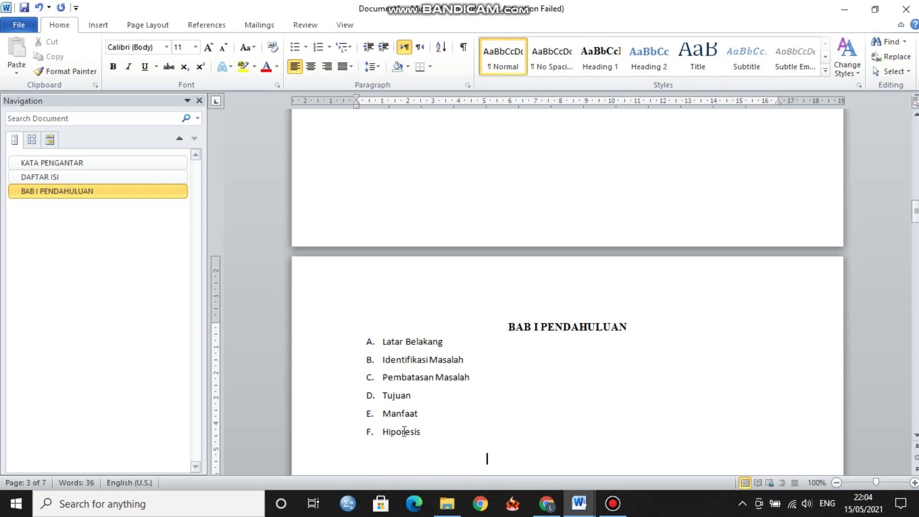
click(406, 431)
key(BackSpace)
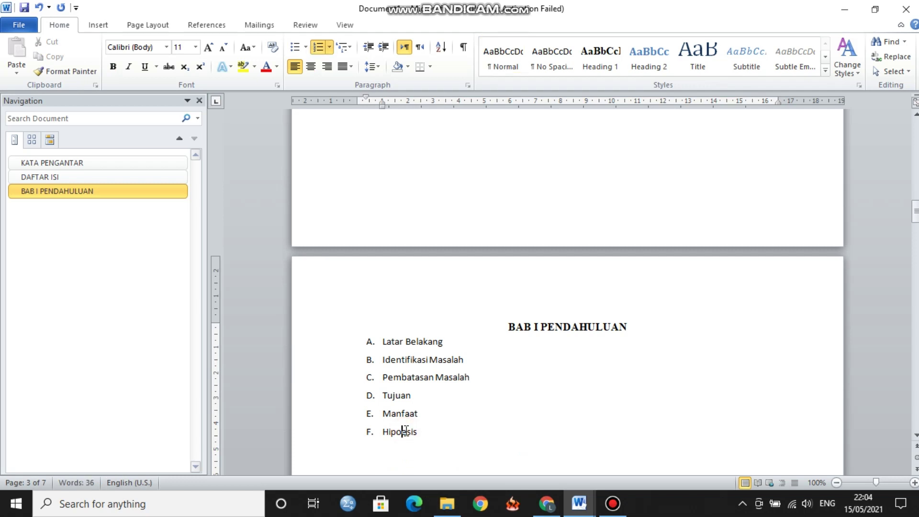
text(t)
Make Latar Belakang a Heading 2 and set Heading 2 to Times New Roman 12 pt.
drag(450, 345, 382, 343)
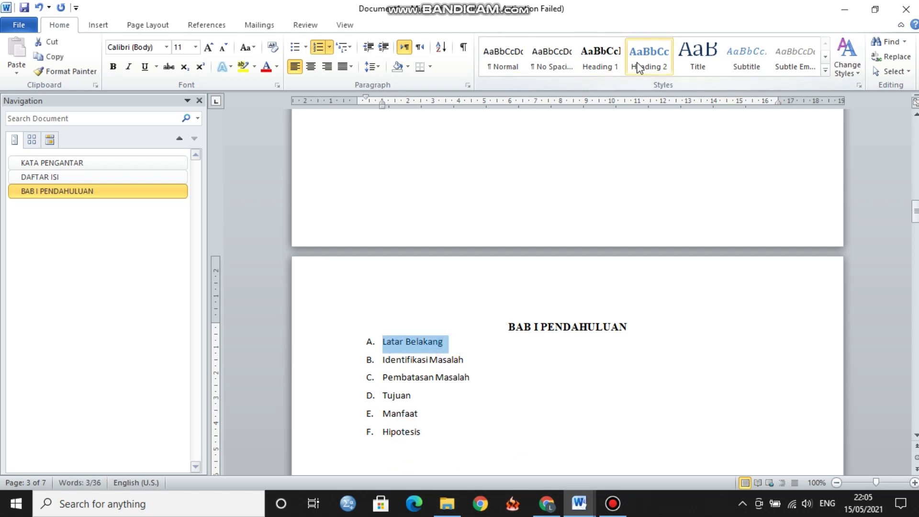
click(659, 48)
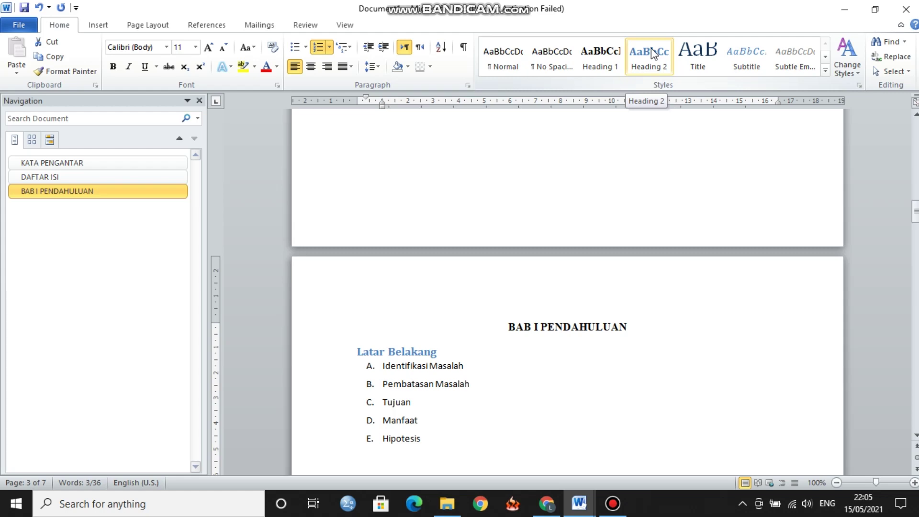
right_click(653, 53)
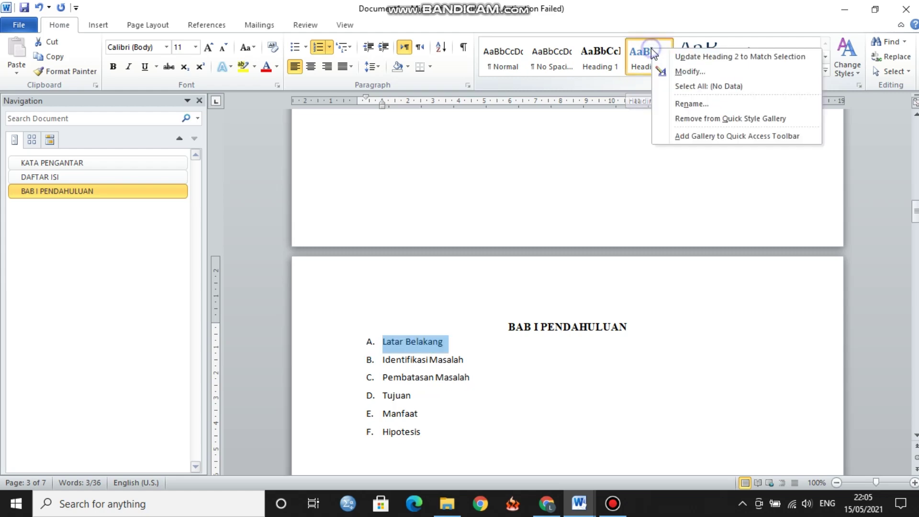
click(686, 77)
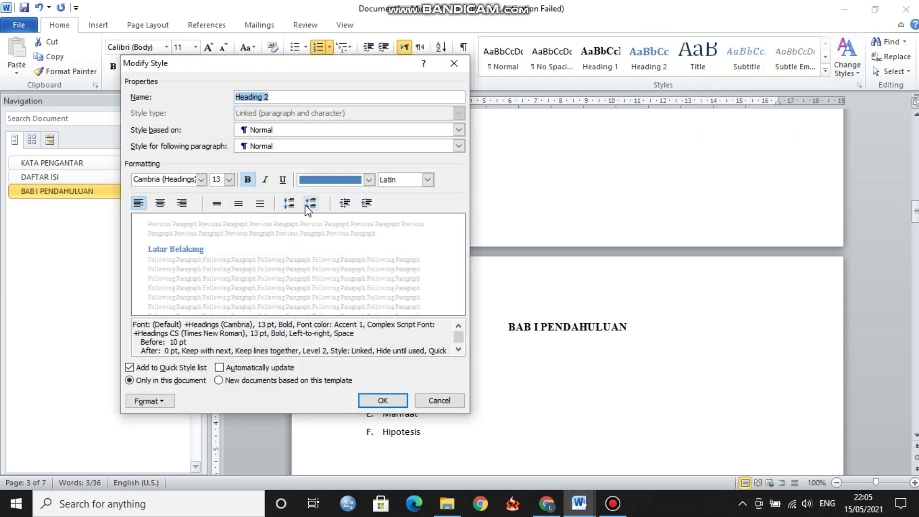
click(233, 180)
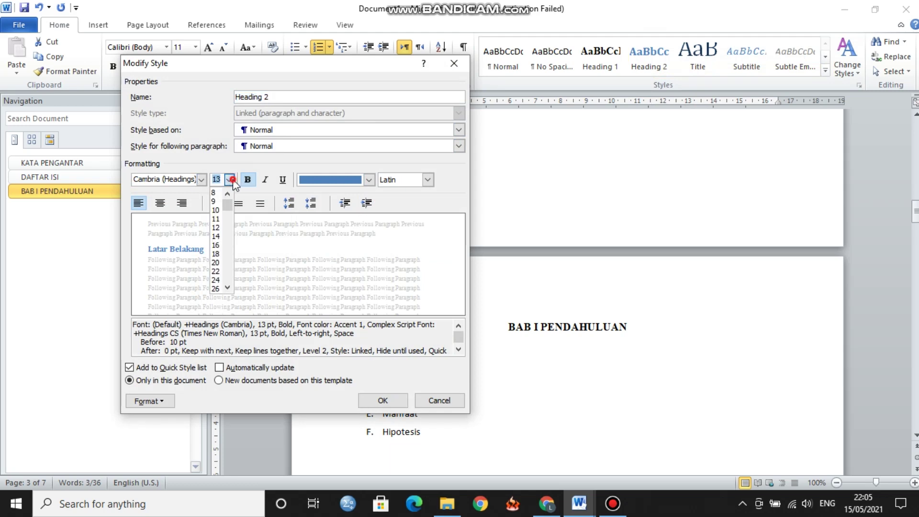
click(215, 228)
click(205, 178)
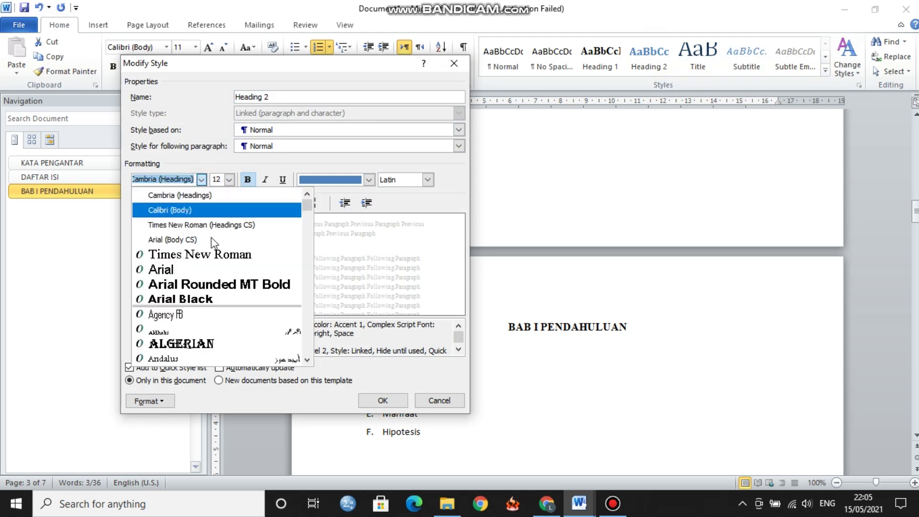
click(210, 251)
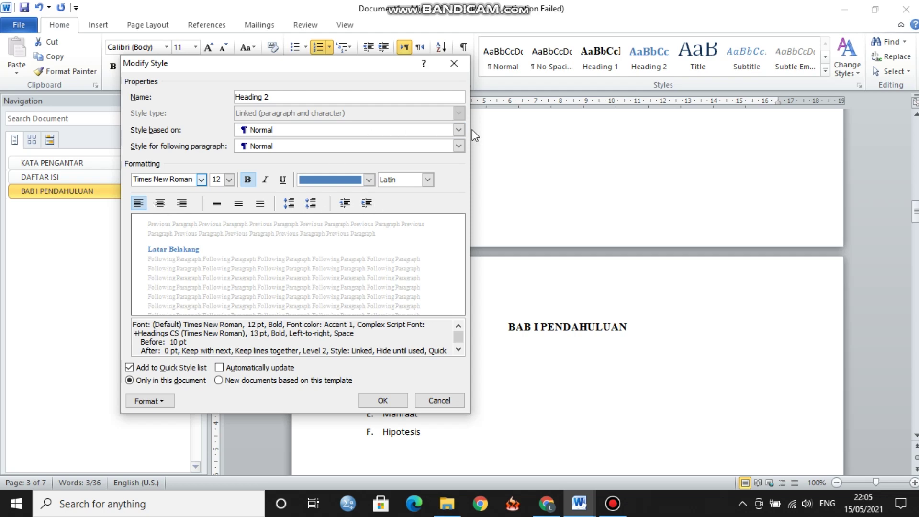
Keep Heading 2 based on and followed by Normal, with Automatic font colour.
click(459, 130)
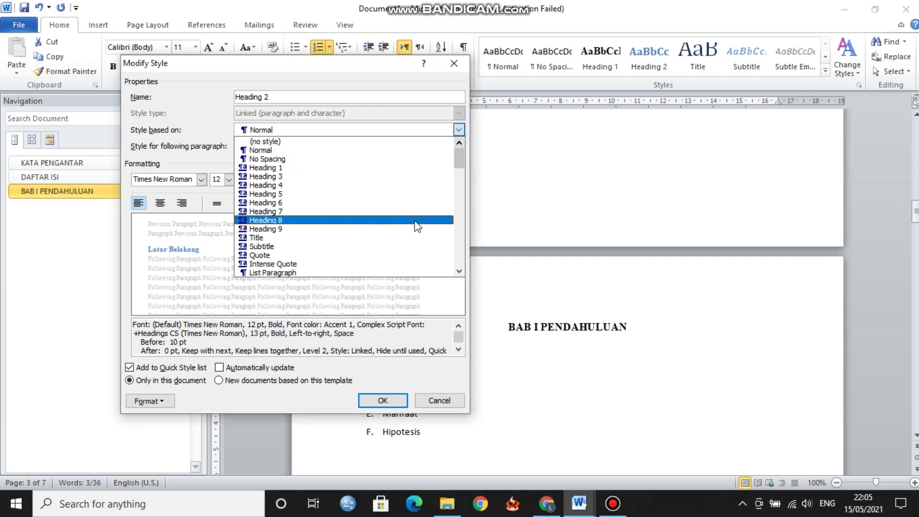
click(129, 234)
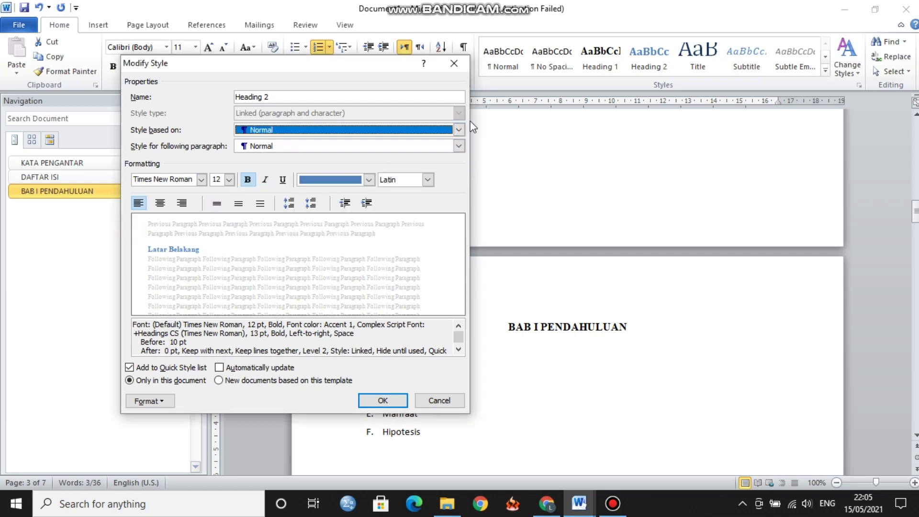
click(459, 130)
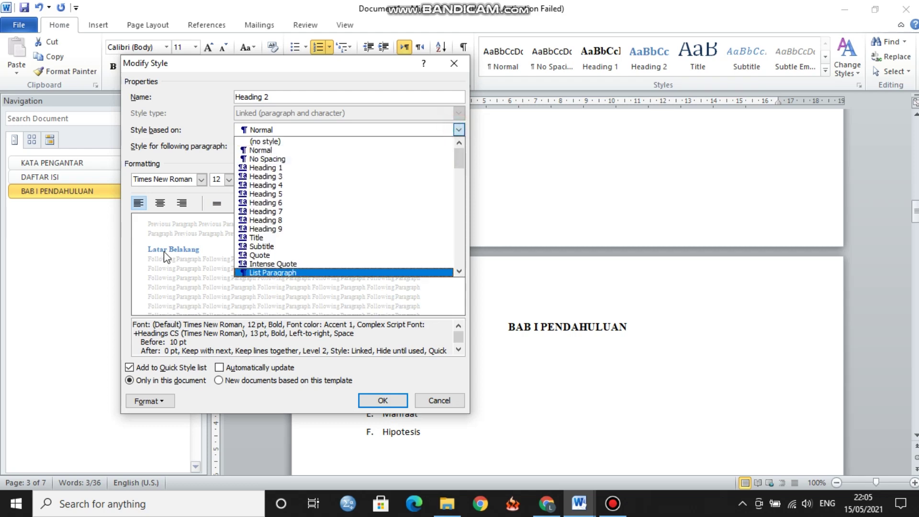
click(129, 248)
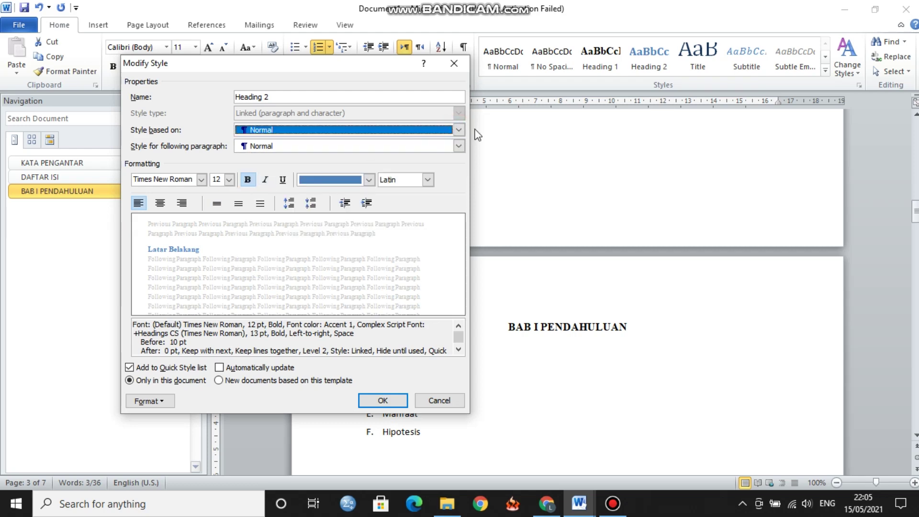
click(458, 146)
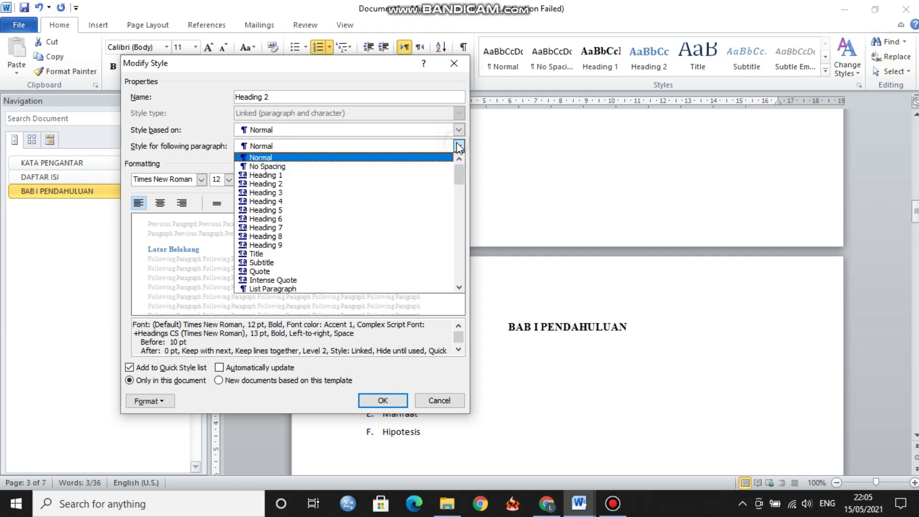
click(125, 245)
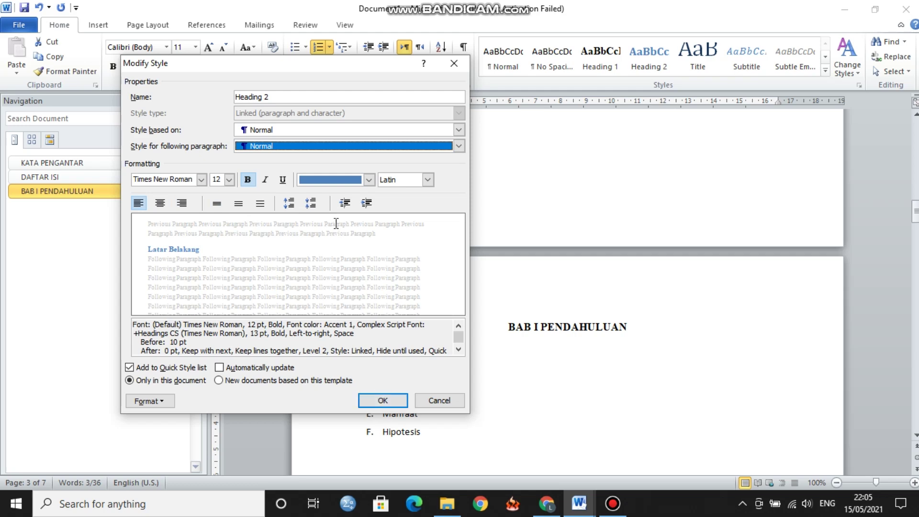
click(369, 180)
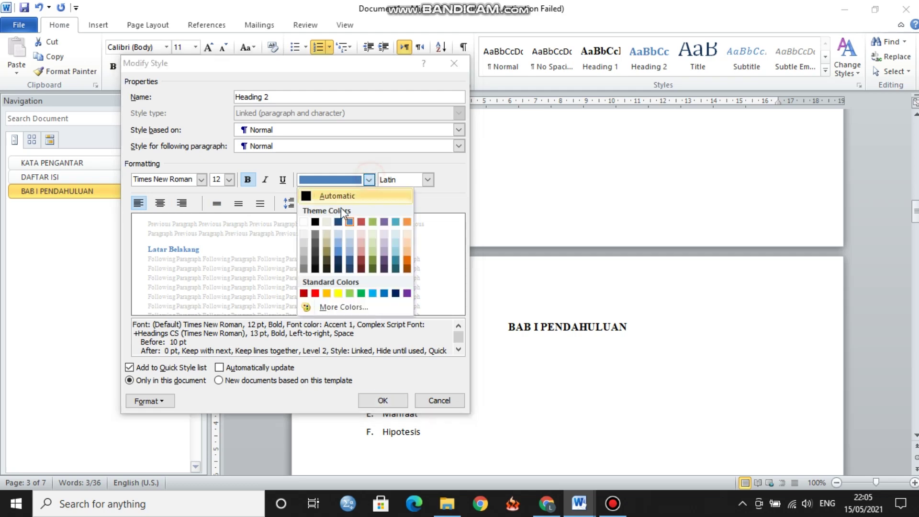
click(306, 197)
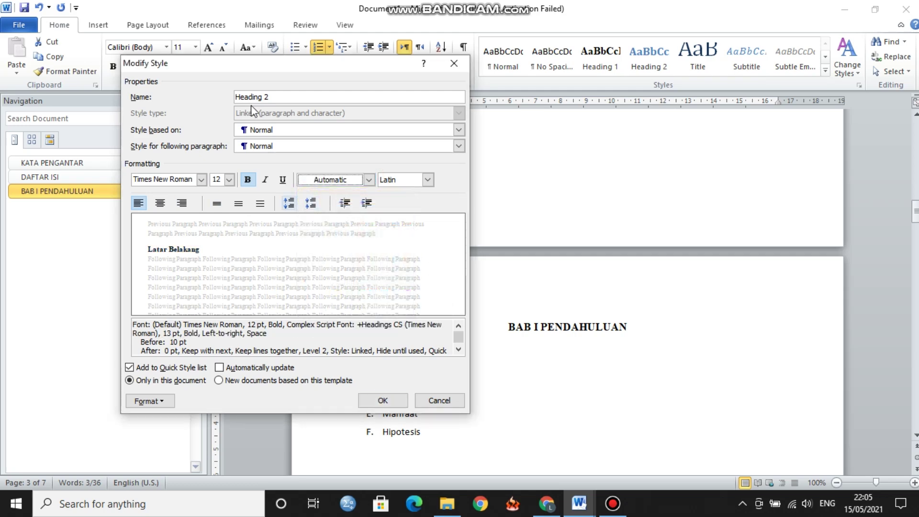
Save the Heading 2 changes and undo Heading 2 mistakenly applied to the BAB I title.
click(382, 400)
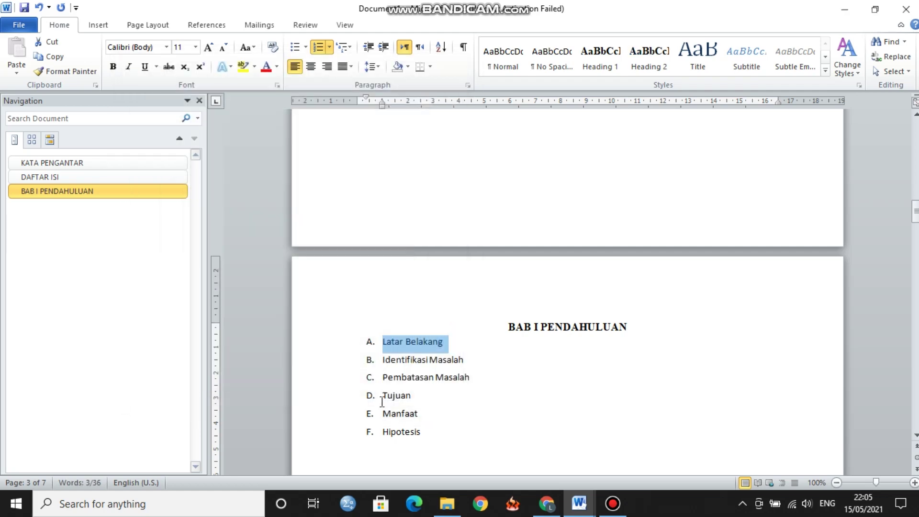
click(472, 335)
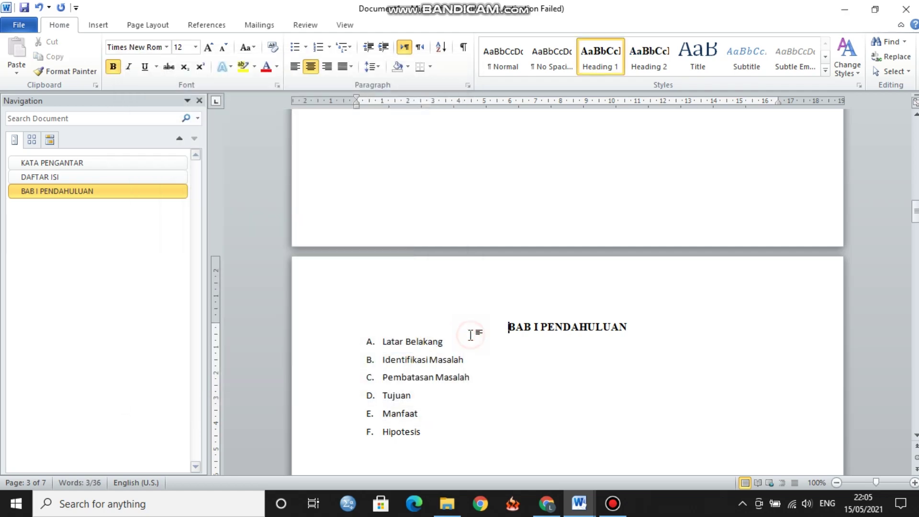
drag(456, 340, 380, 334)
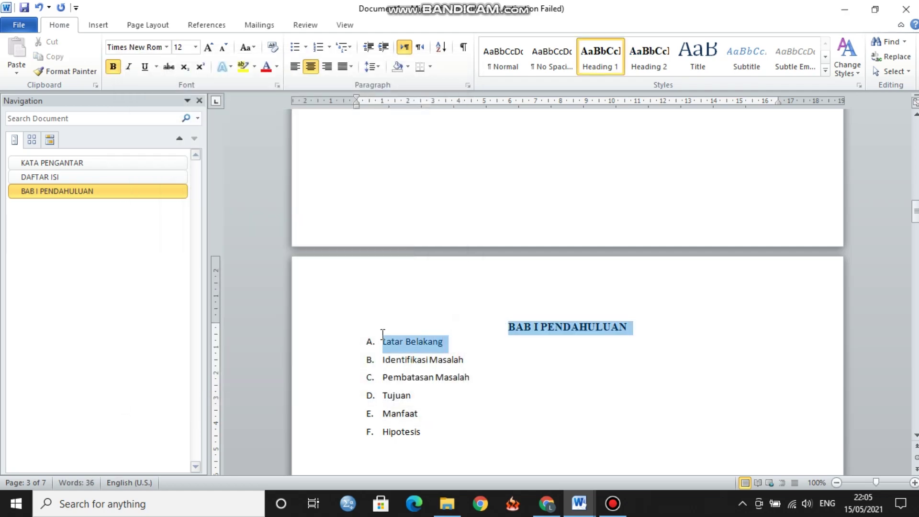
click(643, 58)
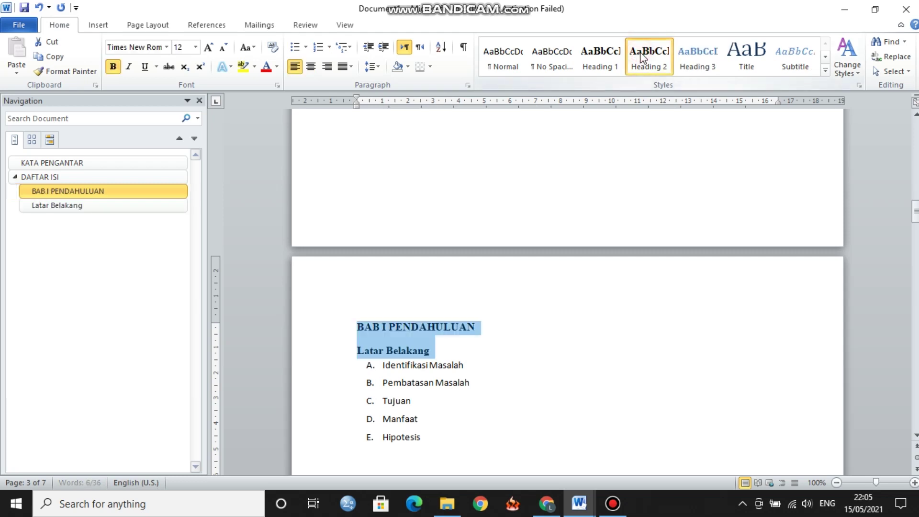
click(459, 342)
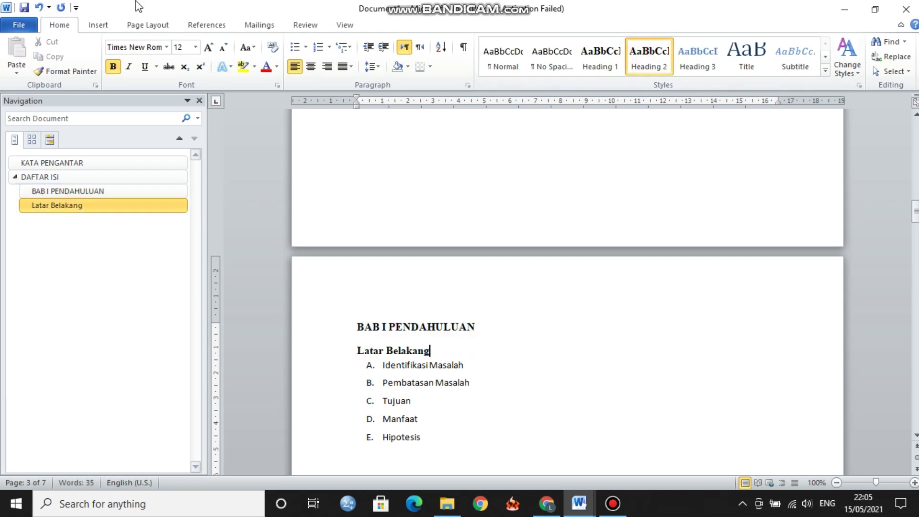
click(40, 8)
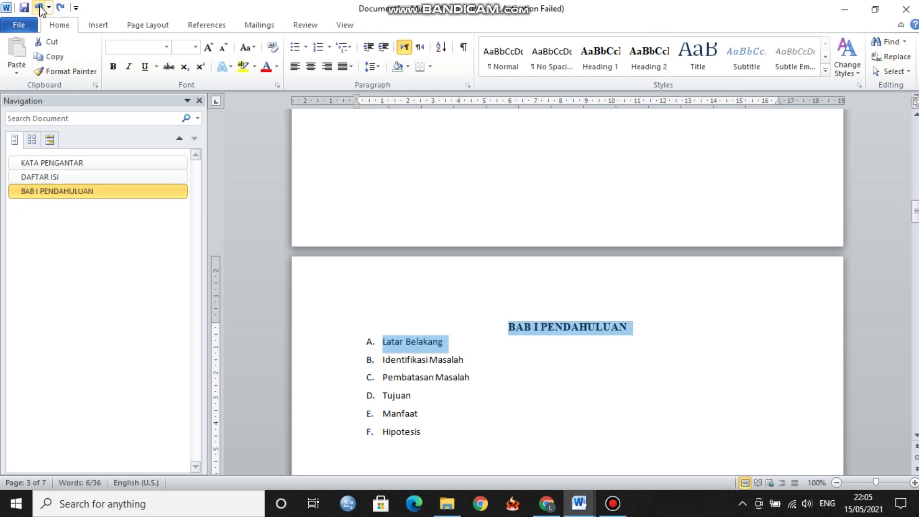
click(441, 274)
Apply Heading 2 to Latar Belakang, Identifikasi Masalah, Pembatasan Masalah and Tujuan.
drag(449, 342, 392, 348)
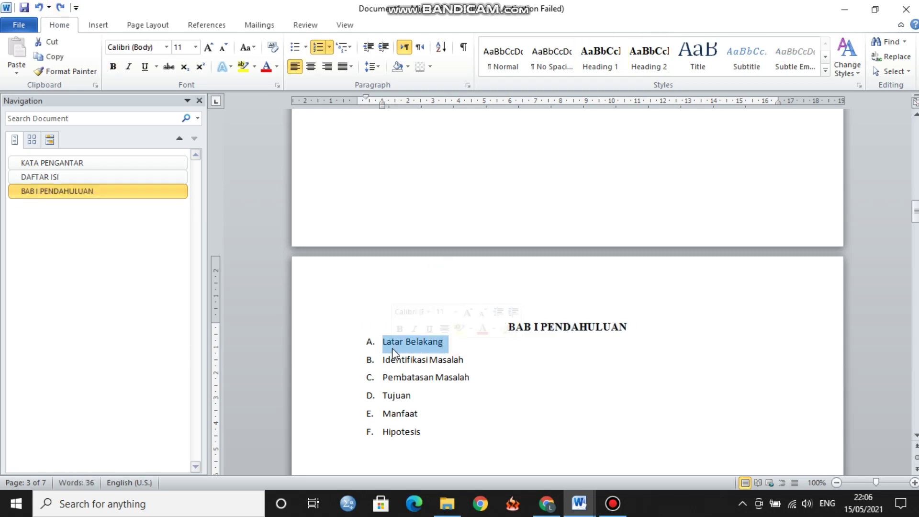
click(648, 67)
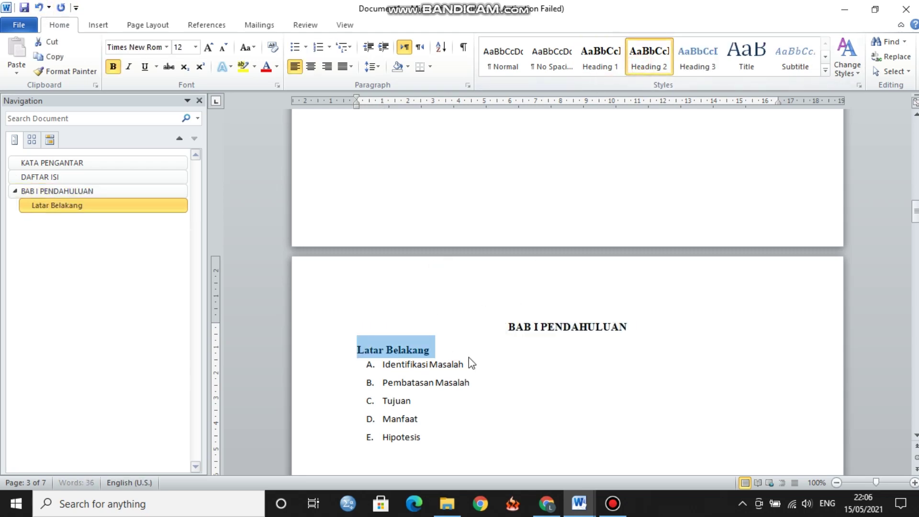
drag(467, 370, 382, 365)
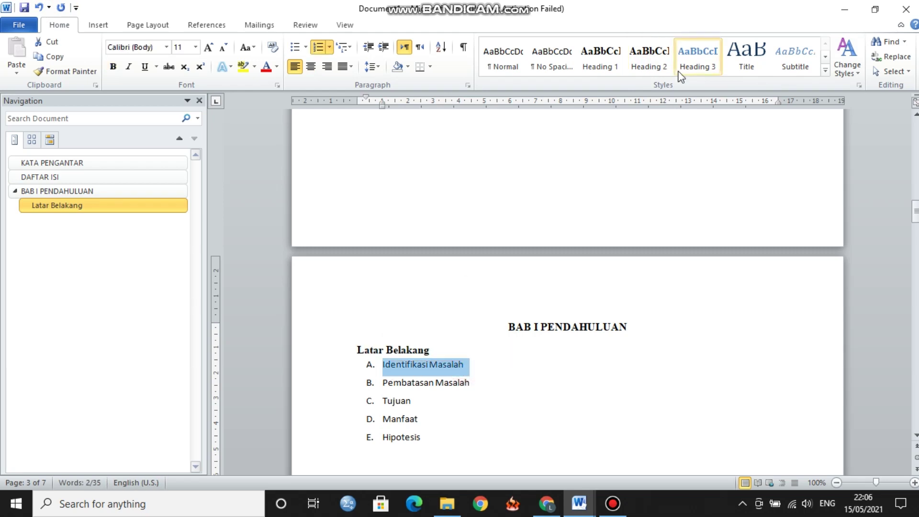
click(656, 67)
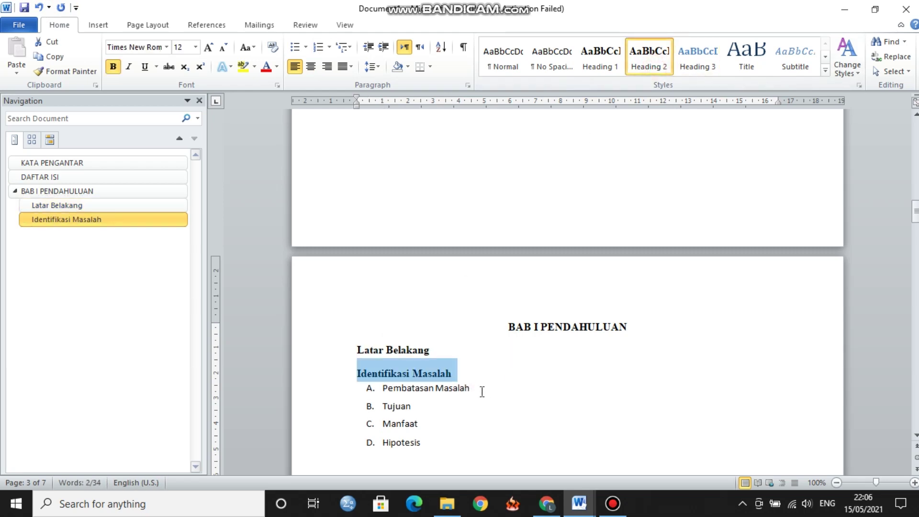
drag(479, 389, 383, 388)
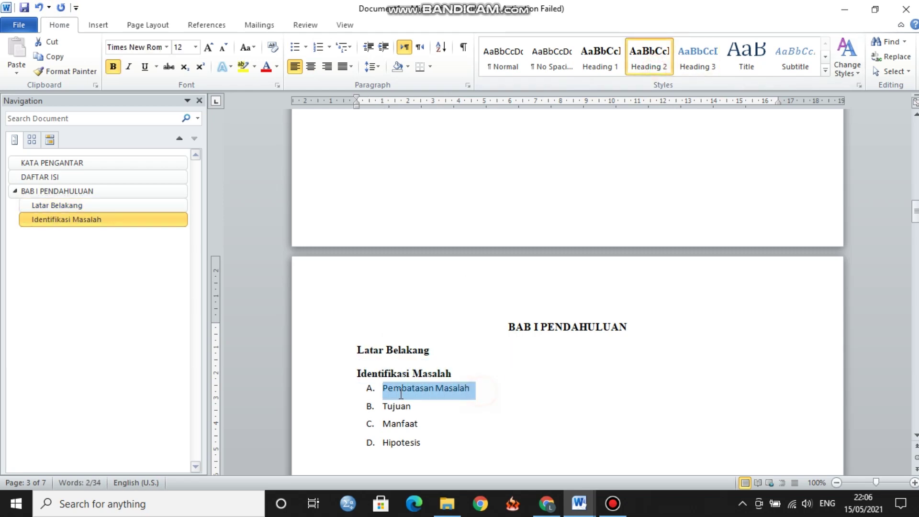
click(646, 60)
drag(430, 410, 383, 411)
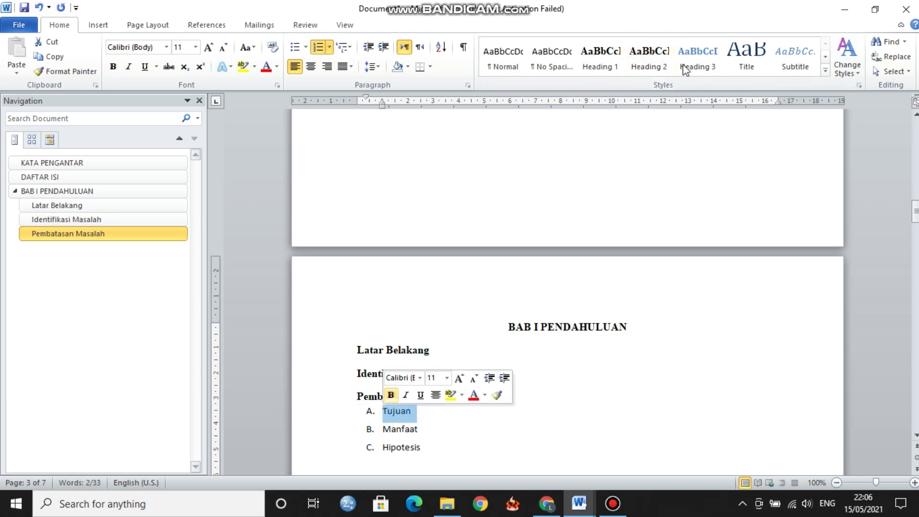
click(651, 58)
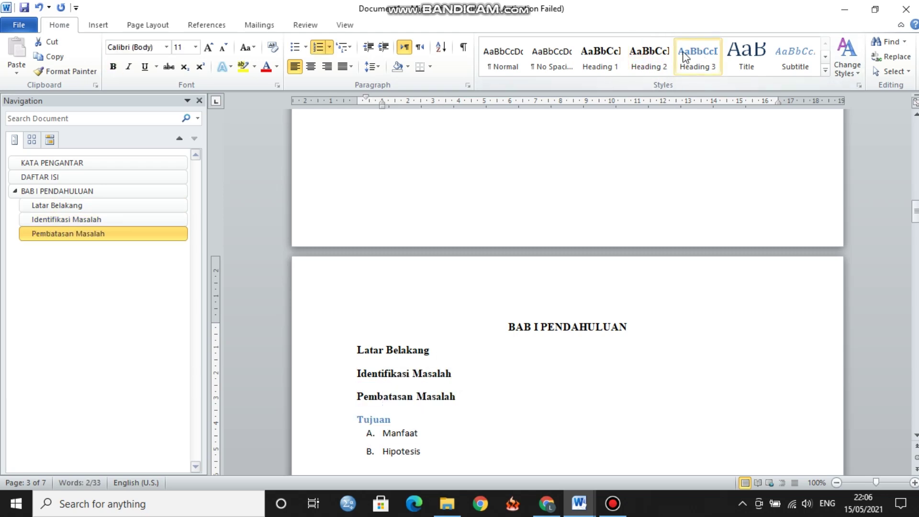
Apply Heading 2 to Manfaat and Hipotesis, reapplying it to the whole Hipotesis line.
click(421, 436)
drag(423, 435, 382, 433)
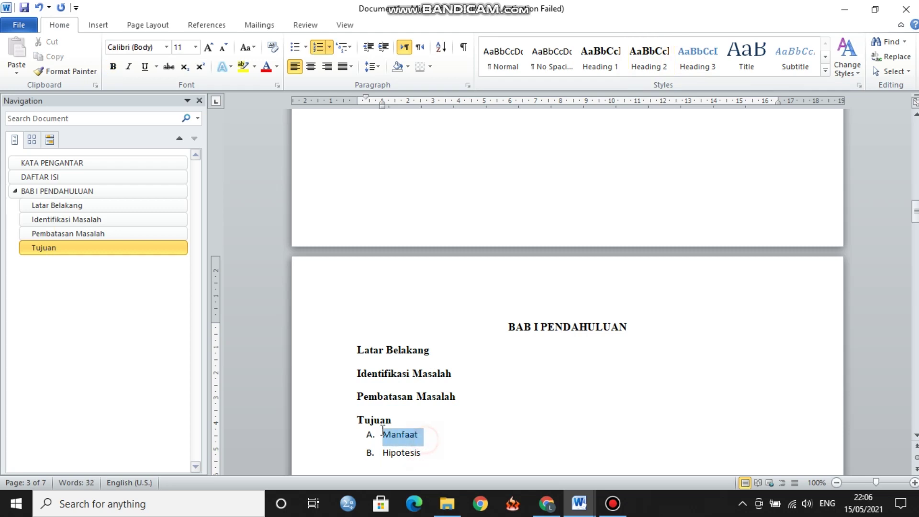
click(653, 53)
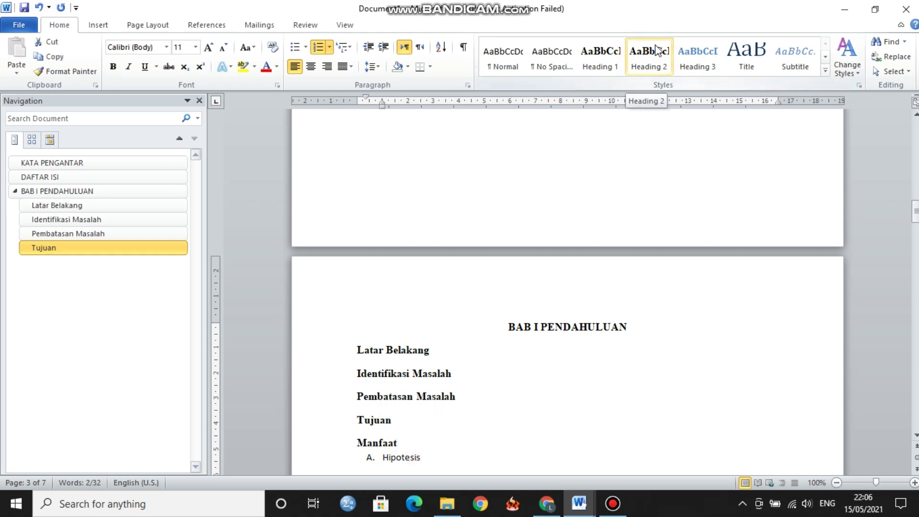
drag(421, 457, 388, 460)
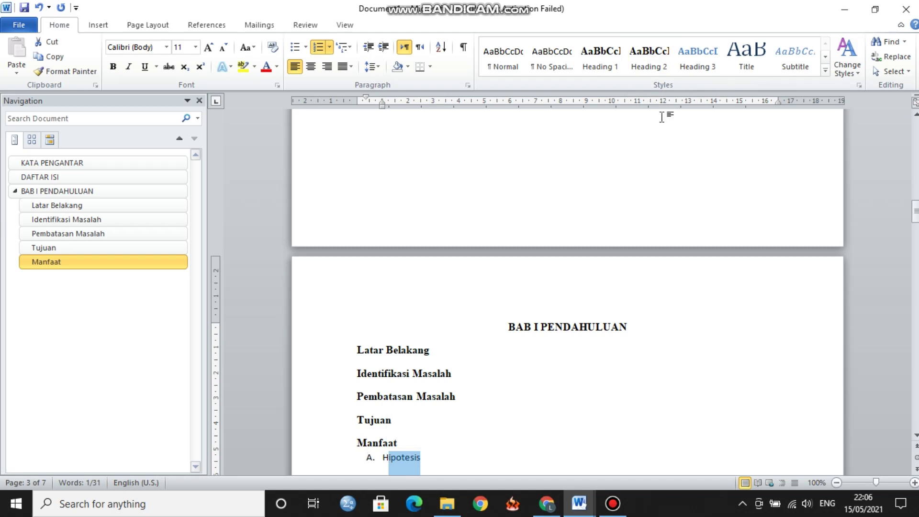
click(649, 55)
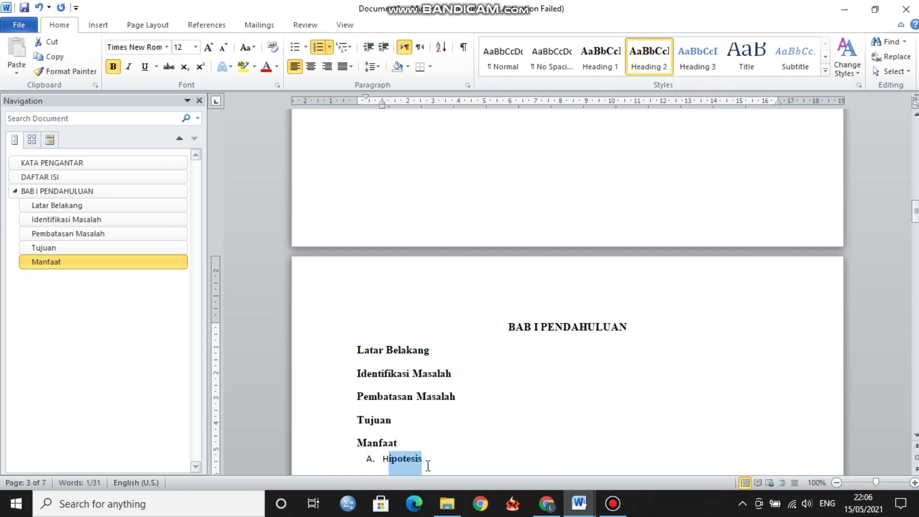
drag(428, 458, 378, 459)
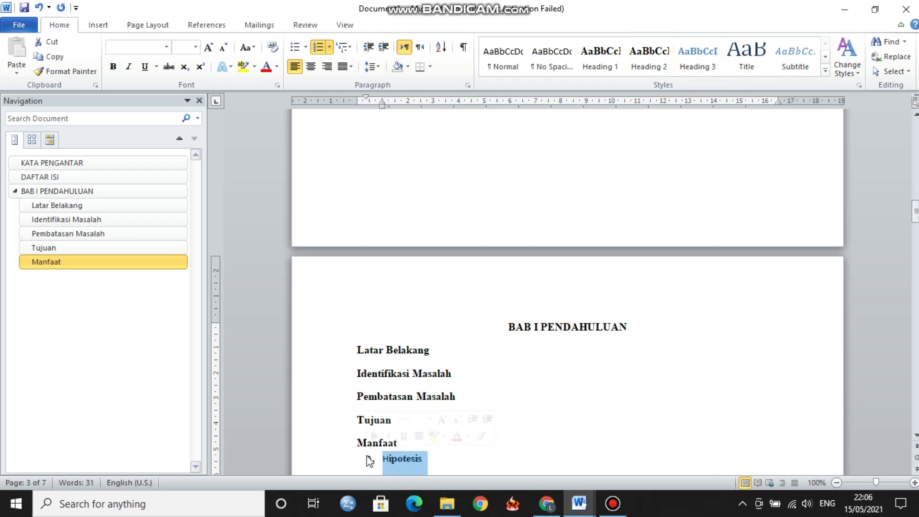
click(641, 64)
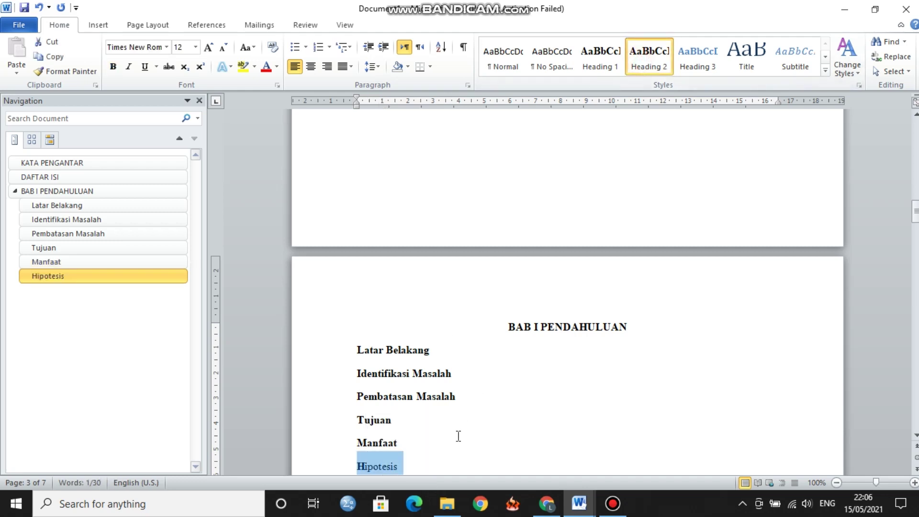
click(421, 461)
drag(410, 462, 357, 465)
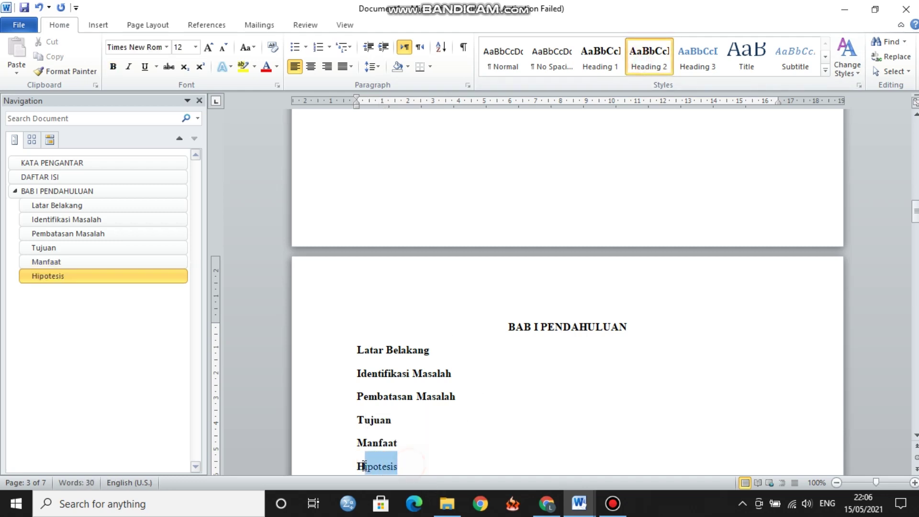
click(648, 58)
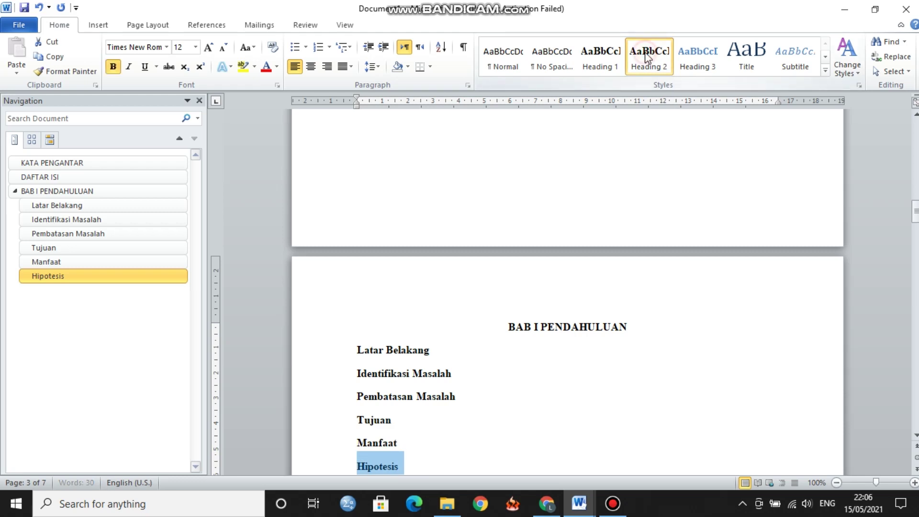
click(424, 350)
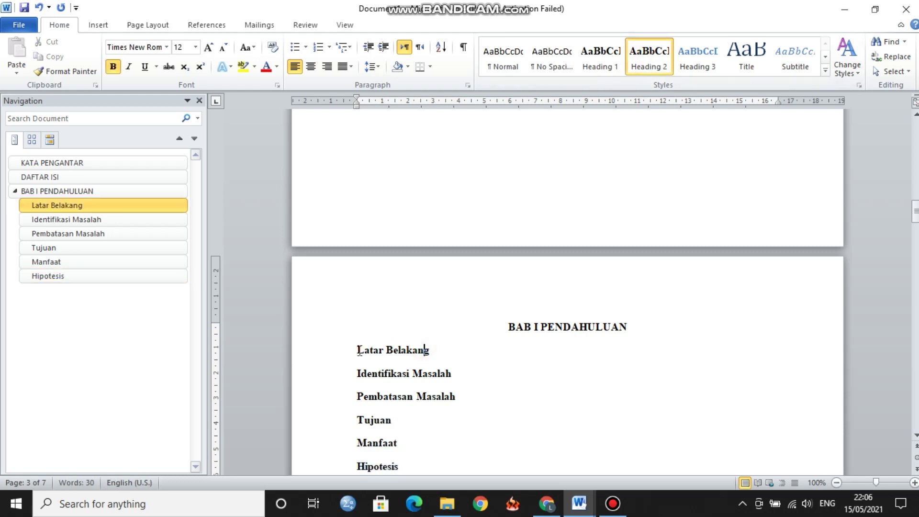
Letter the six subheadings from Latar Belakang to Hipotesis with the a. b. c. format.
drag(355, 350, 405, 467)
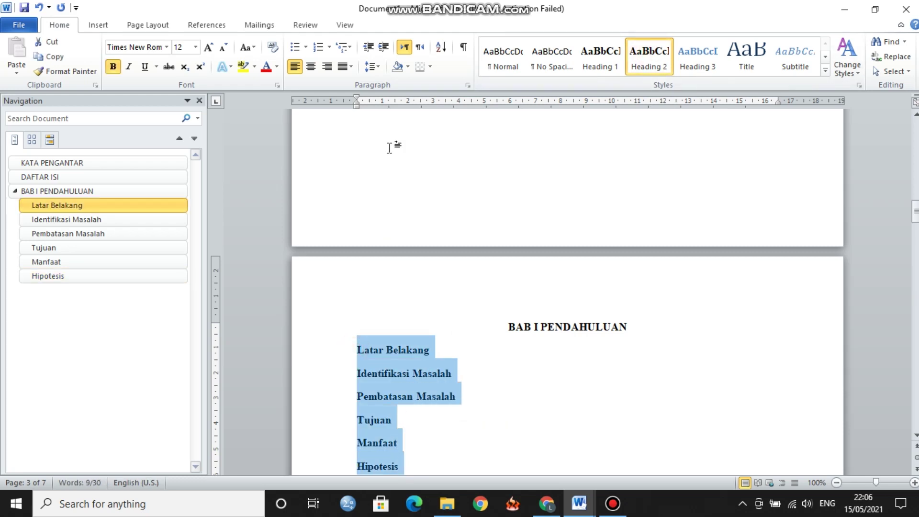
click(331, 48)
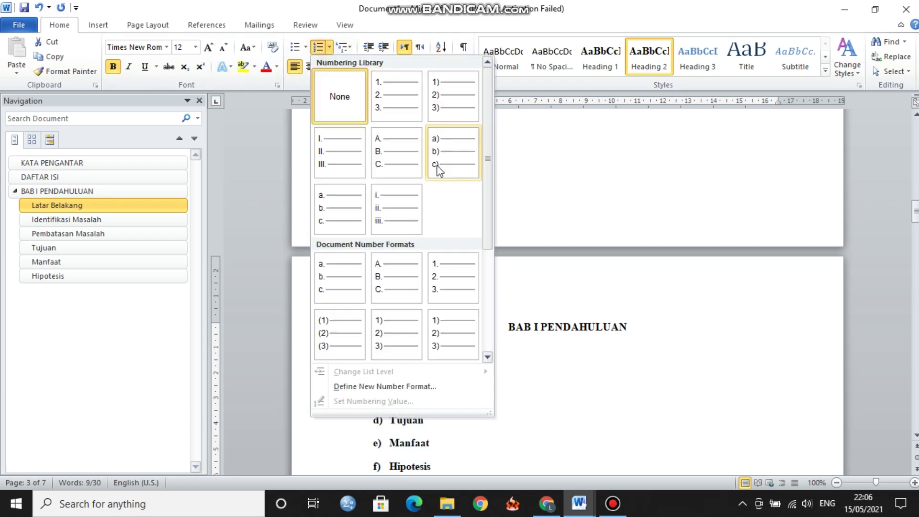
click(334, 282)
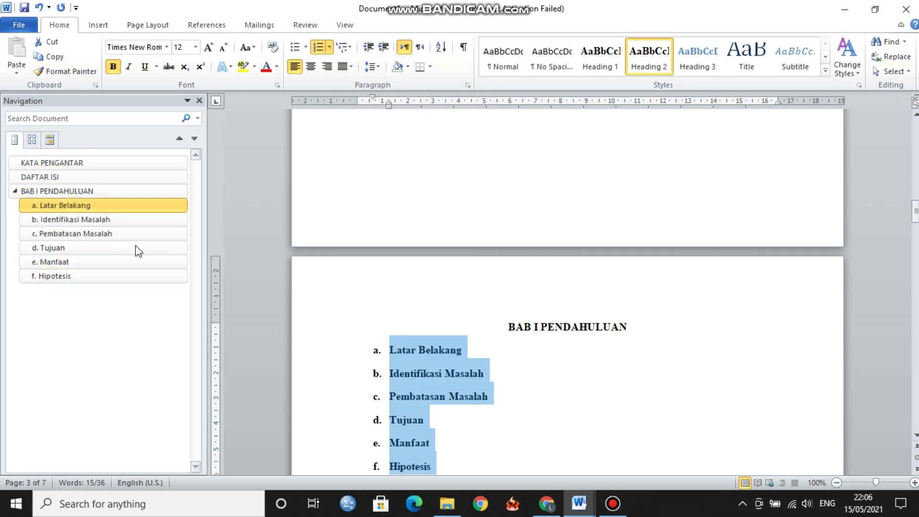
click(555, 394)
Add an empty line below Latar Belakang and adjust its left indent on the ruler.
click(479, 345)
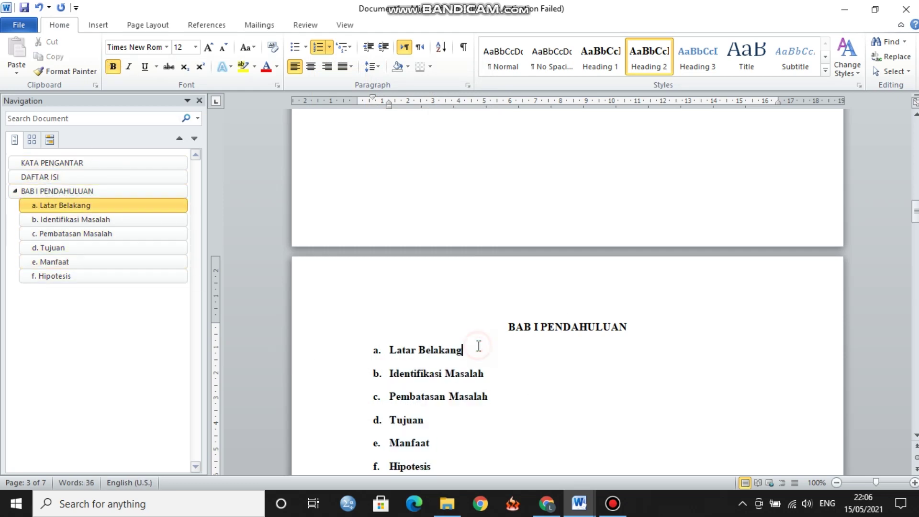
key(Return)
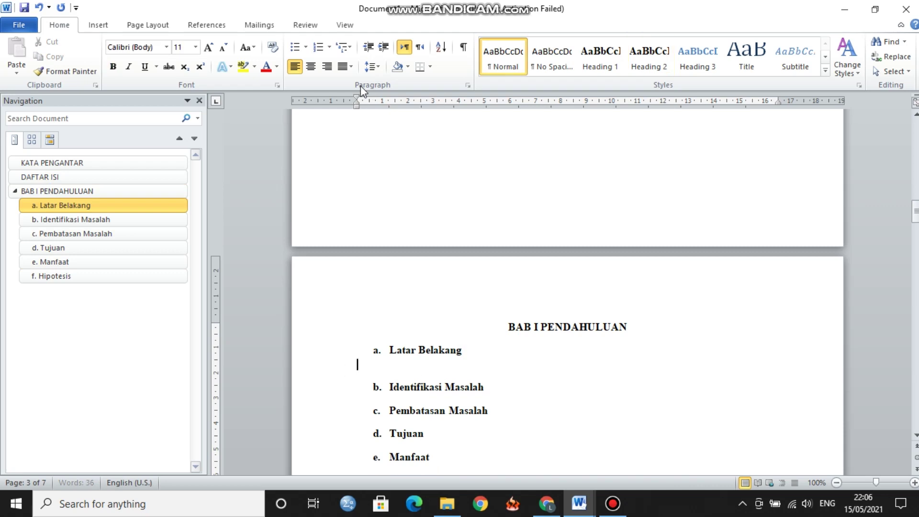
mouse_move(358, 106)
mouse_down()
mouse_move(390, 117)
mouse_move(393, 142)
mouse_up()
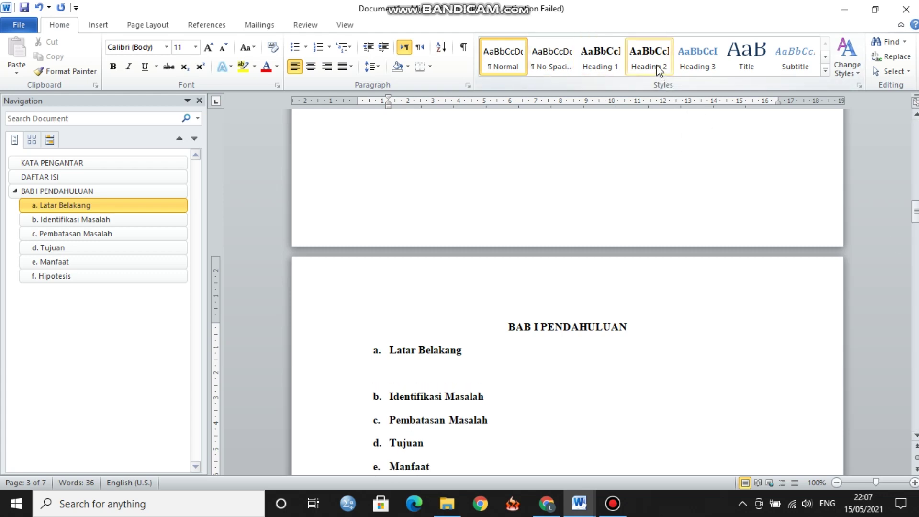
right_click(659, 70)
click(599, 153)
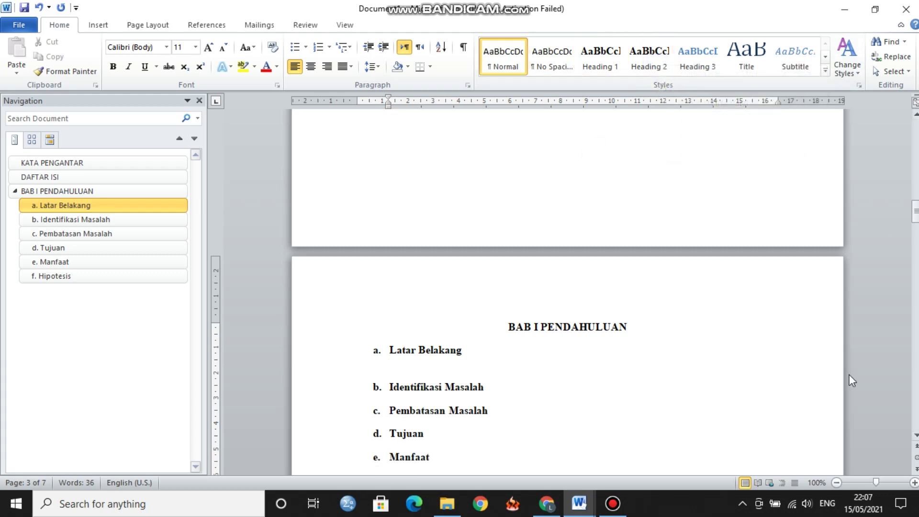
scroll(567, 293, down, 13)
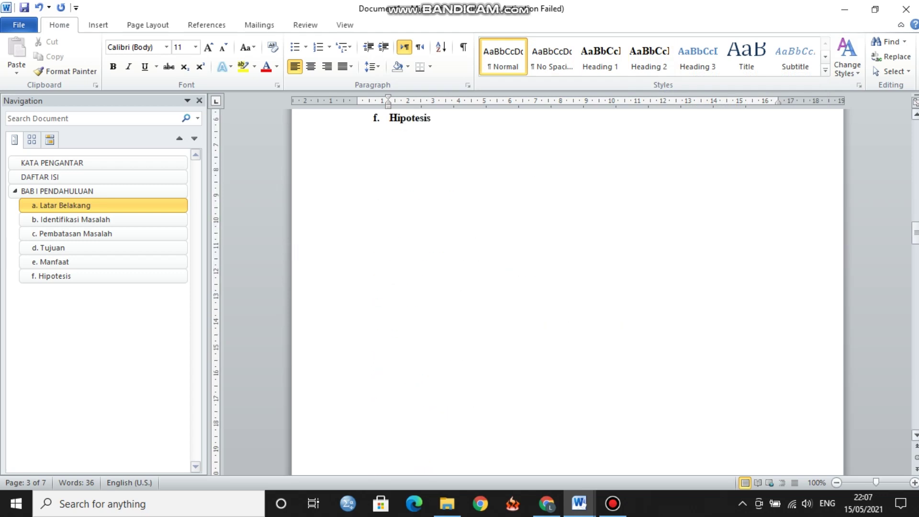
Apply Heading 1 to BAB II KAJIAN PUSTAKA and BAB III METODE PENELITIAN.
scroll(567, 292, down, 6)
drag(479, 333, 359, 344)
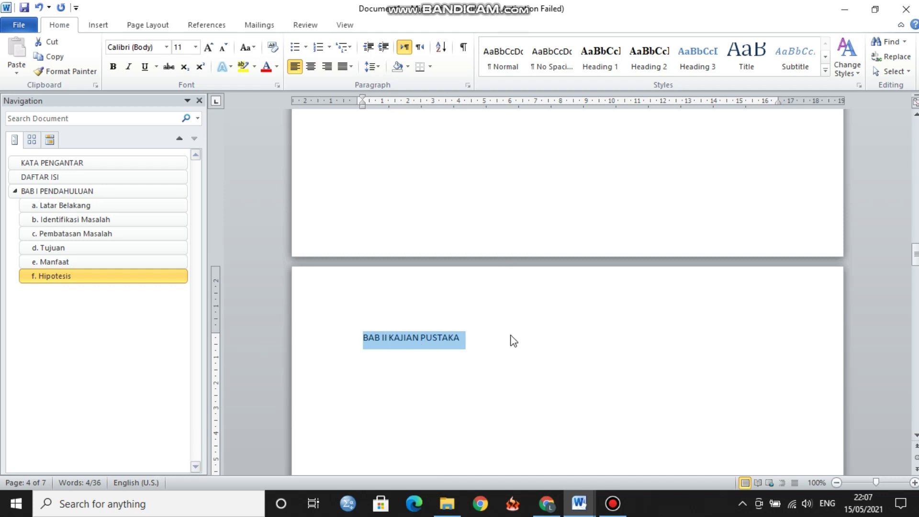
click(607, 60)
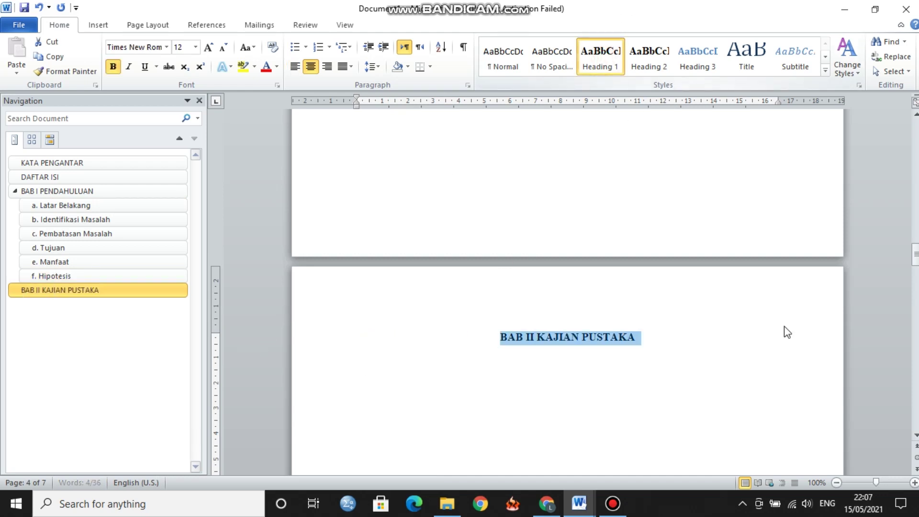
scroll(633, 320, down, 20)
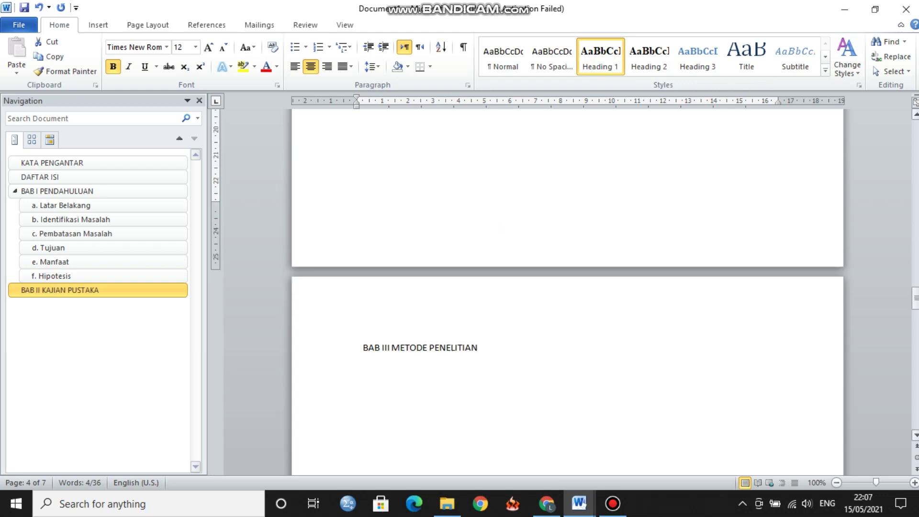
drag(508, 346, 349, 352)
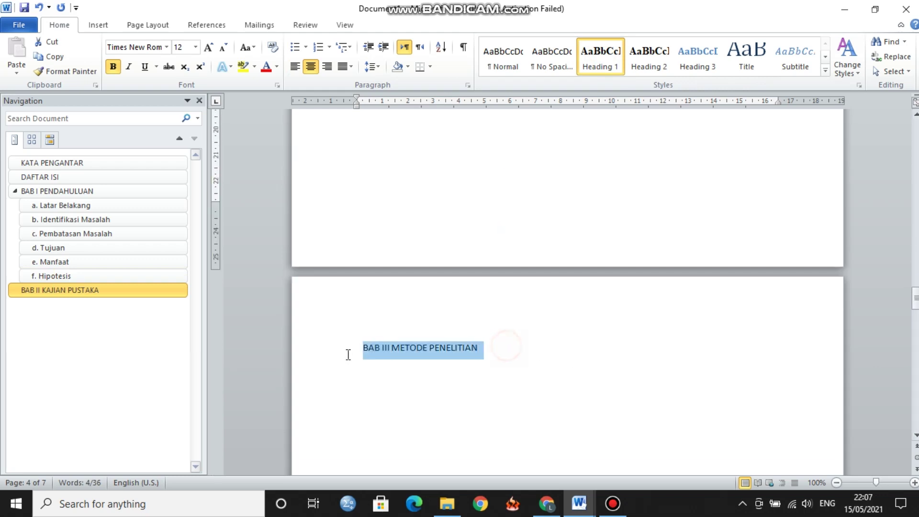
click(602, 57)
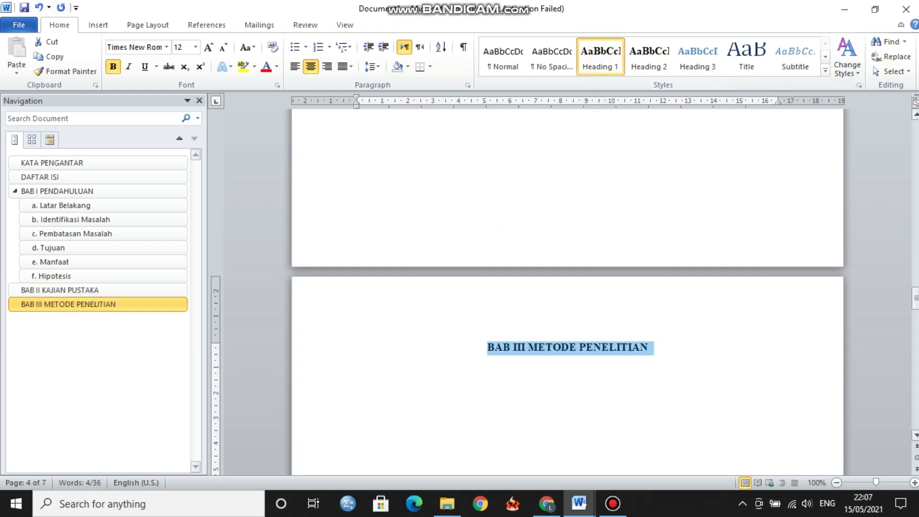
Apply Heading 1 to BAB IV KESIMPULAN DAN SARAN and LAMPIRAN.
scroll(552, 206, down, 5)
scroll(568, 292, down, 8)
scroll(568, 292, down, 7)
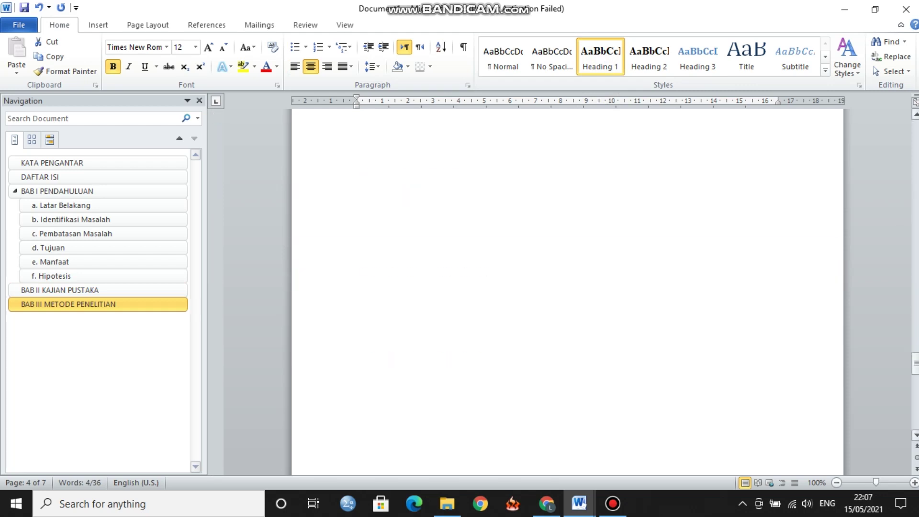
scroll(567, 292, up, 3)
drag(518, 361, 364, 360)
click(600, 46)
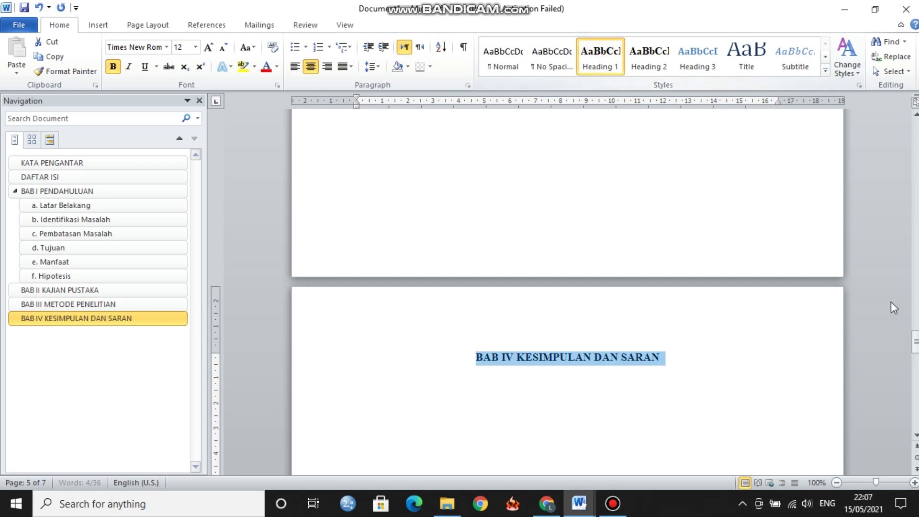
scroll(891, 307, down, 15)
scroll(891, 306, down, 2)
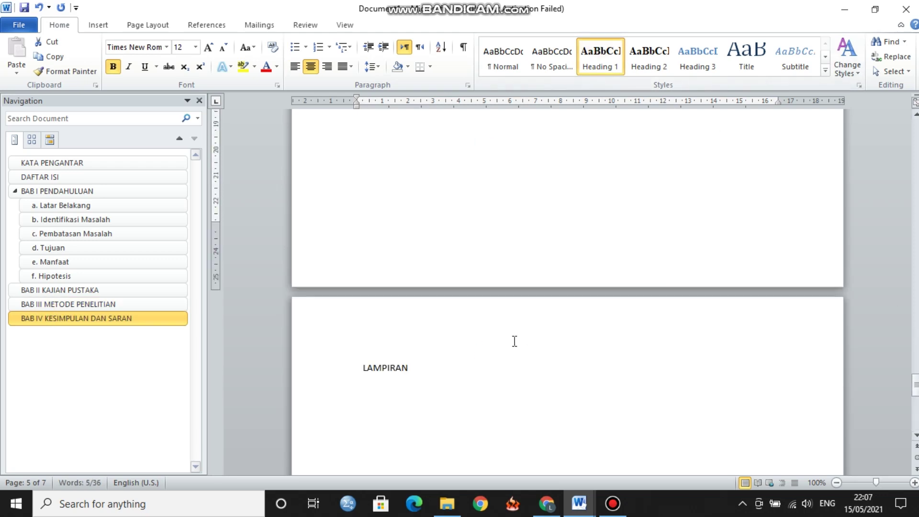
drag(447, 363, 361, 368)
click(603, 60)
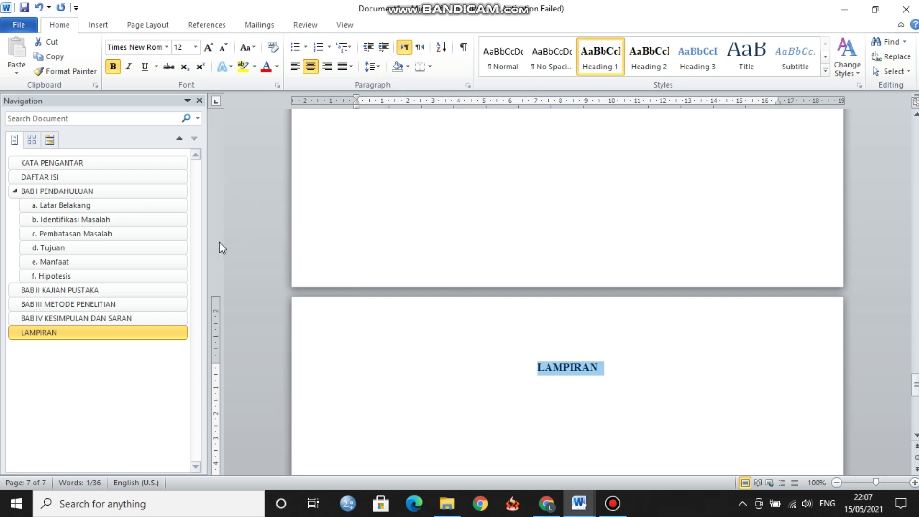
Jump to f. Hipotesis, then to KATA PENGANTAR and LAMPIRAN at the document's ends.
click(115, 276)
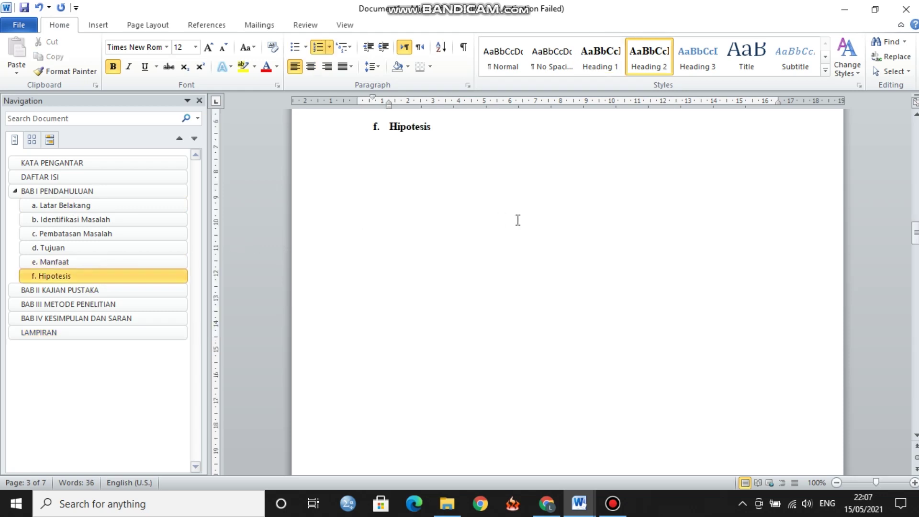
key(Page_Up)
key(Page_Up)
key(Page_Up)
key(Page_Up)
key(Page_Up)
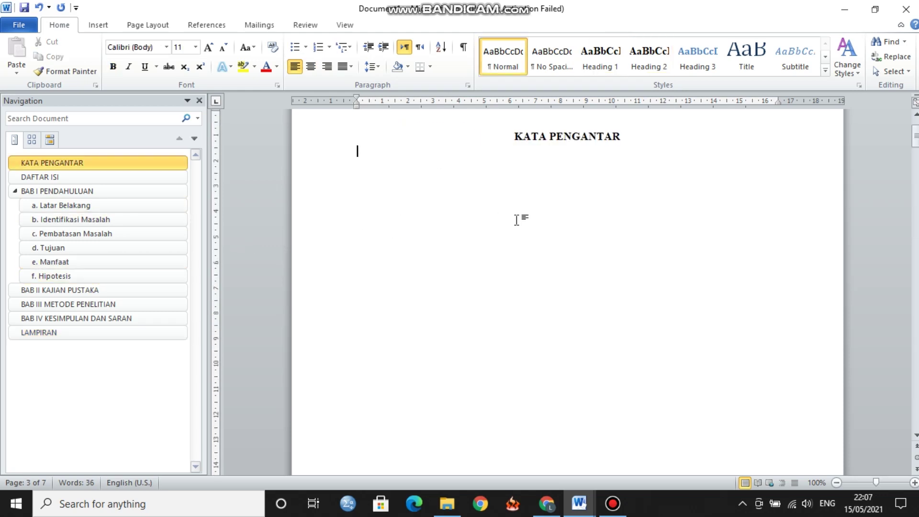
key(Page_Down)
key(Page_Down)
key(Page_Down)
key(Page_Down)
key(Page_Down)
key(Page_Down)
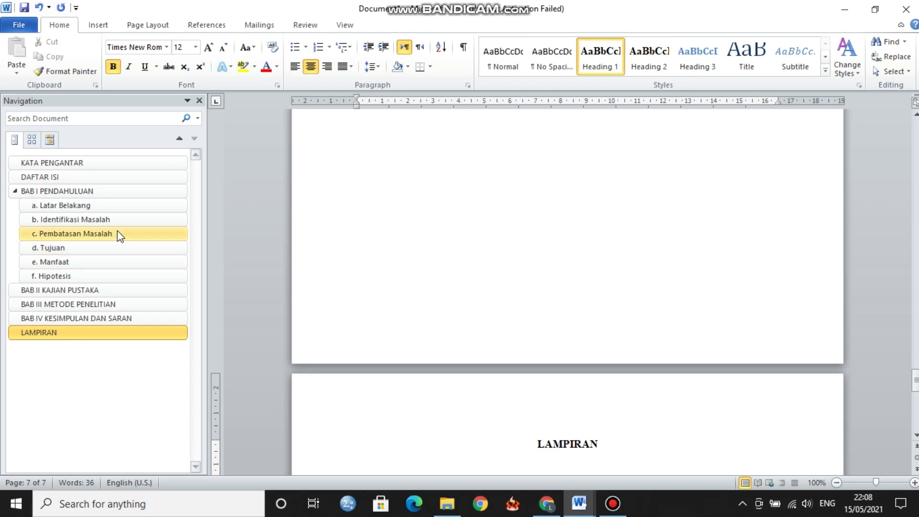
Jump via navigation to f. Hipotesis, d. Tujuan and c. Pembatasan Masalah, then scroll to DAFTAR ISI.
click(74, 276)
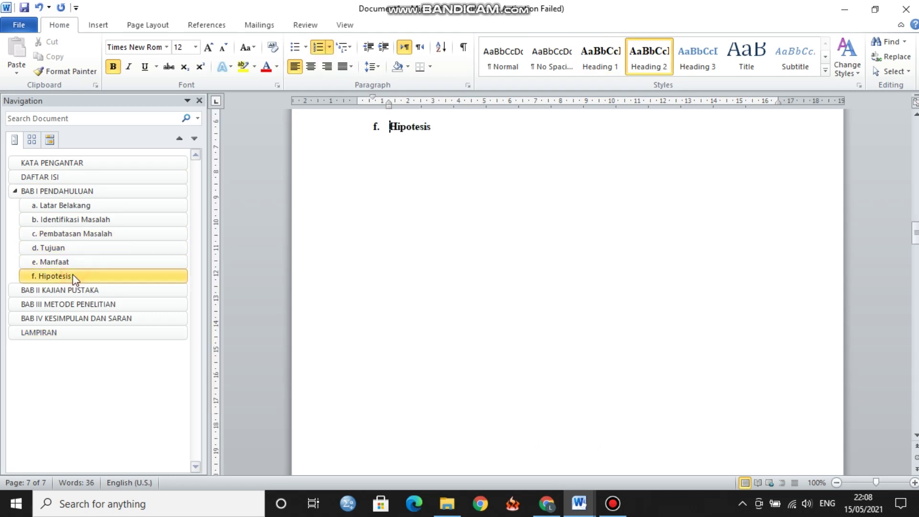
click(86, 249)
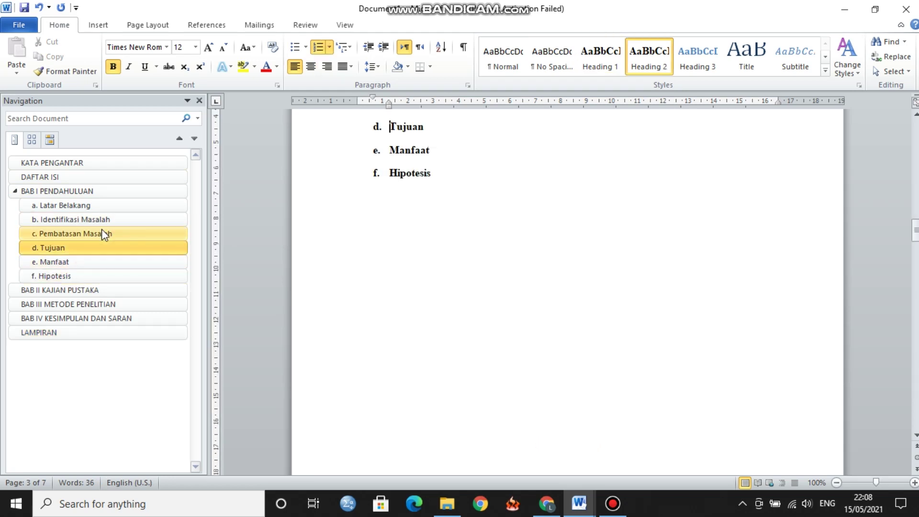
click(102, 232)
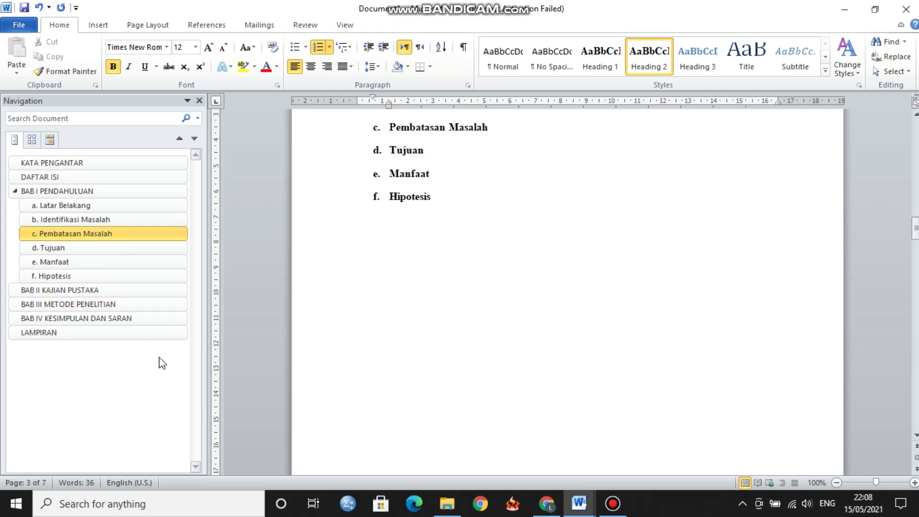
scroll(916, 114, up, 10)
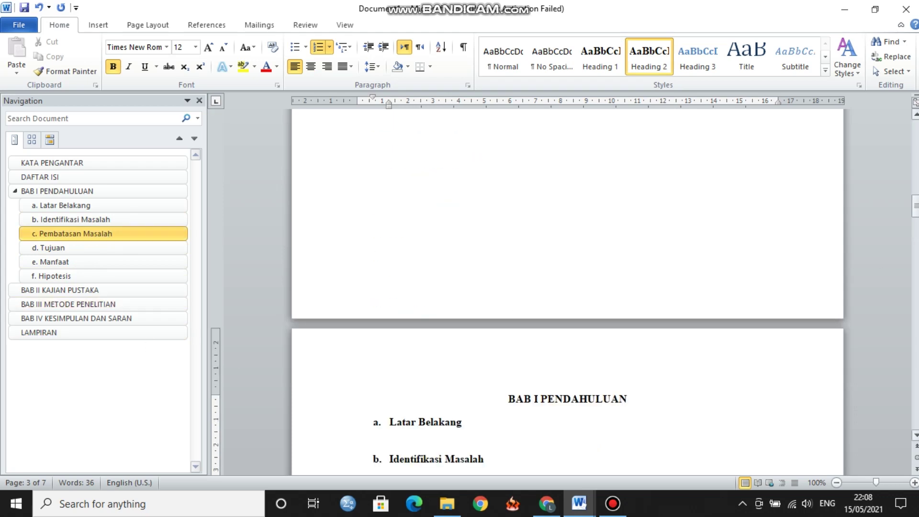
scroll(568, 288, up, 20)
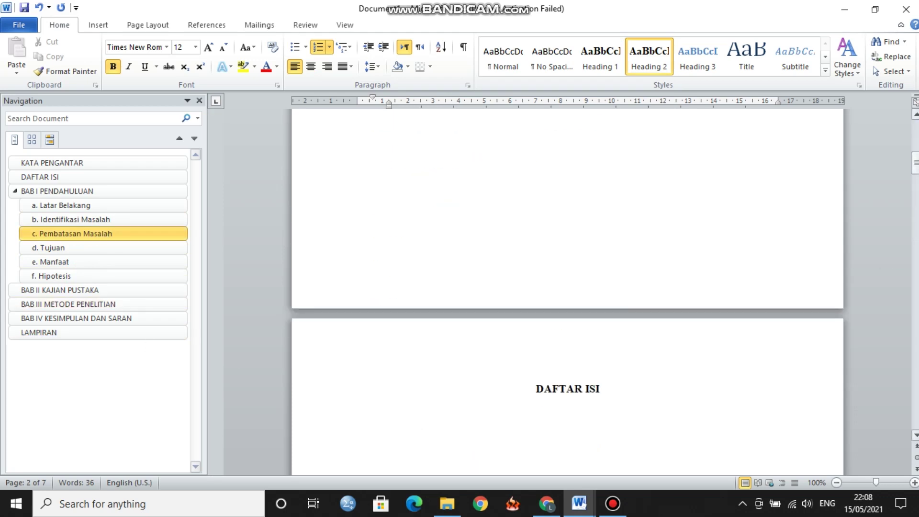
scroll(567, 288, up, 5)
scroll(567, 287, down, 5)
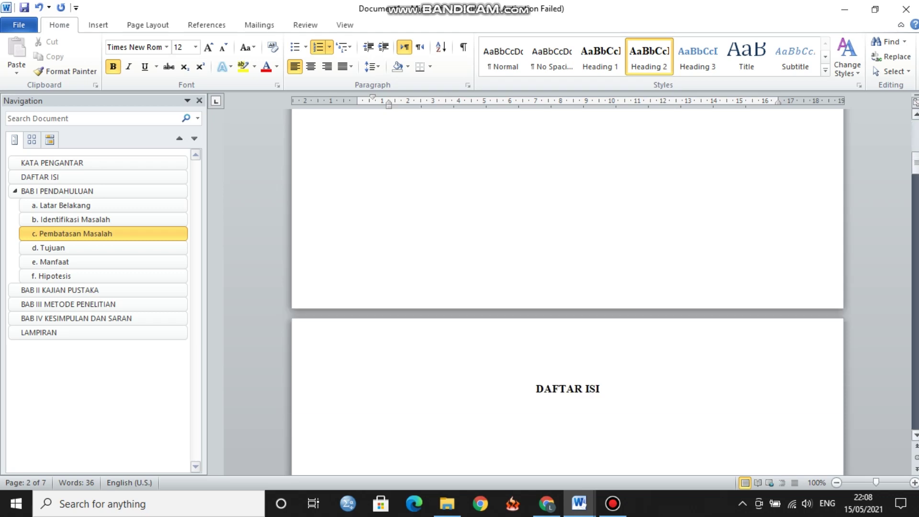